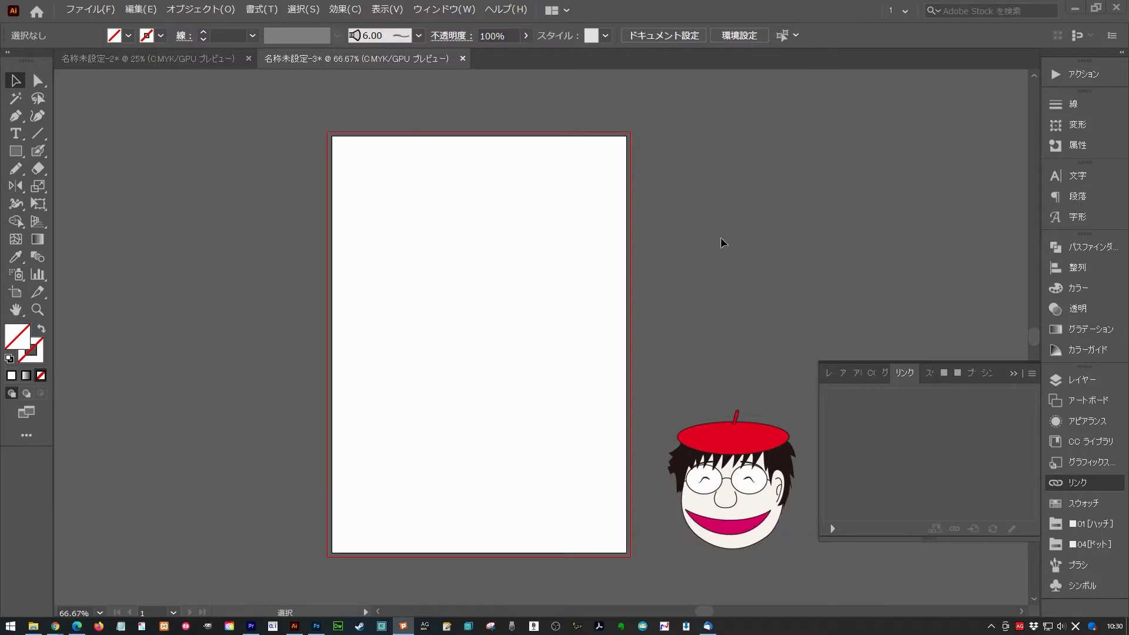
Place 4226846_m.jpg as a linked image with File > Place, dropping it onto the artboard
{"action": "left_click", "coordinate": [105, 7]}
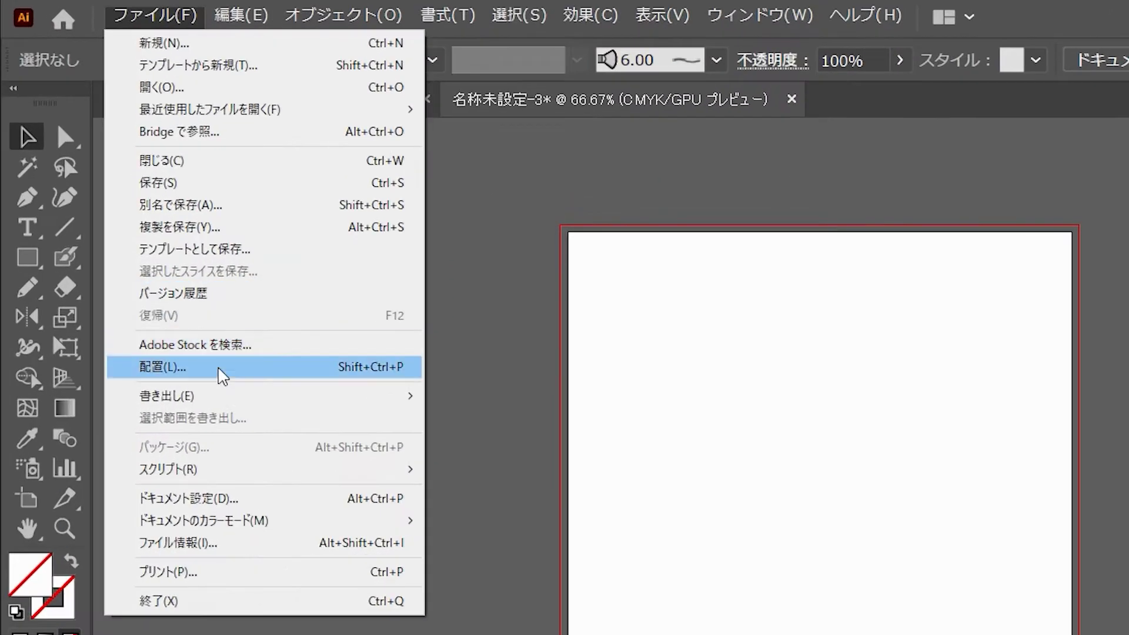
{"action": "left_click", "coordinate": [222, 368]}
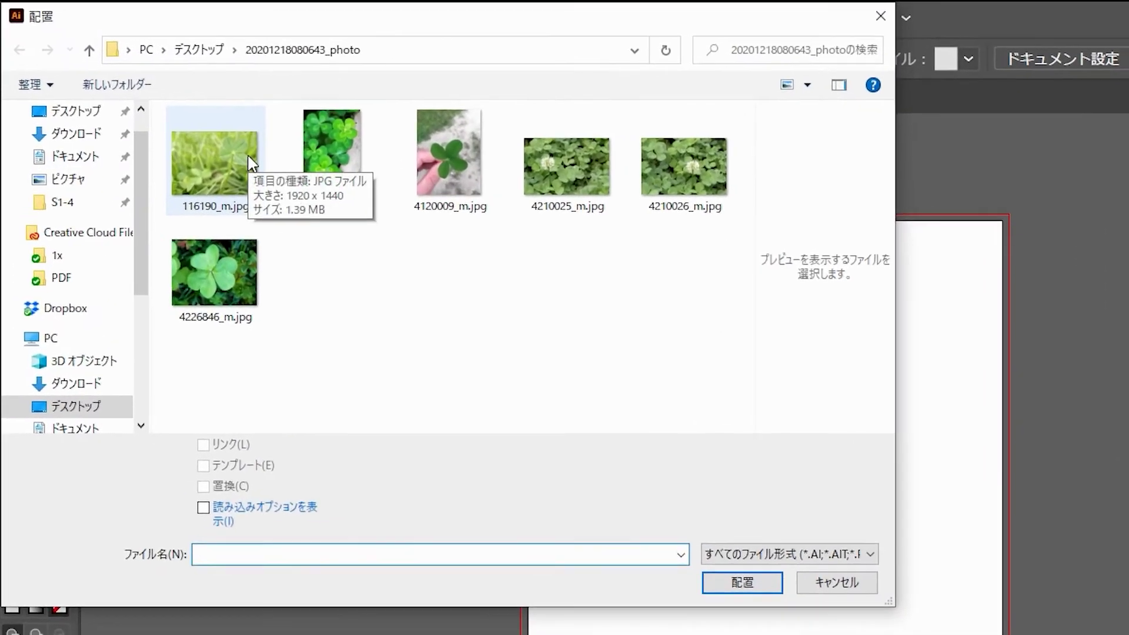
{"action": "left_click", "coordinate": [222, 297]}
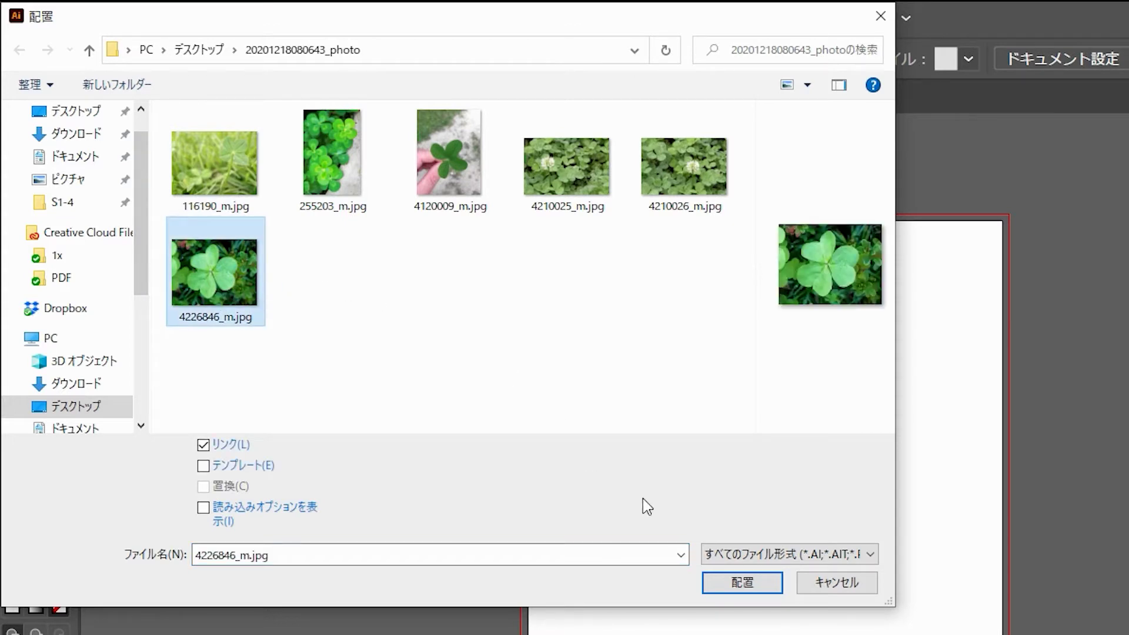
{"action": "left_click", "coordinate": [752, 590]}
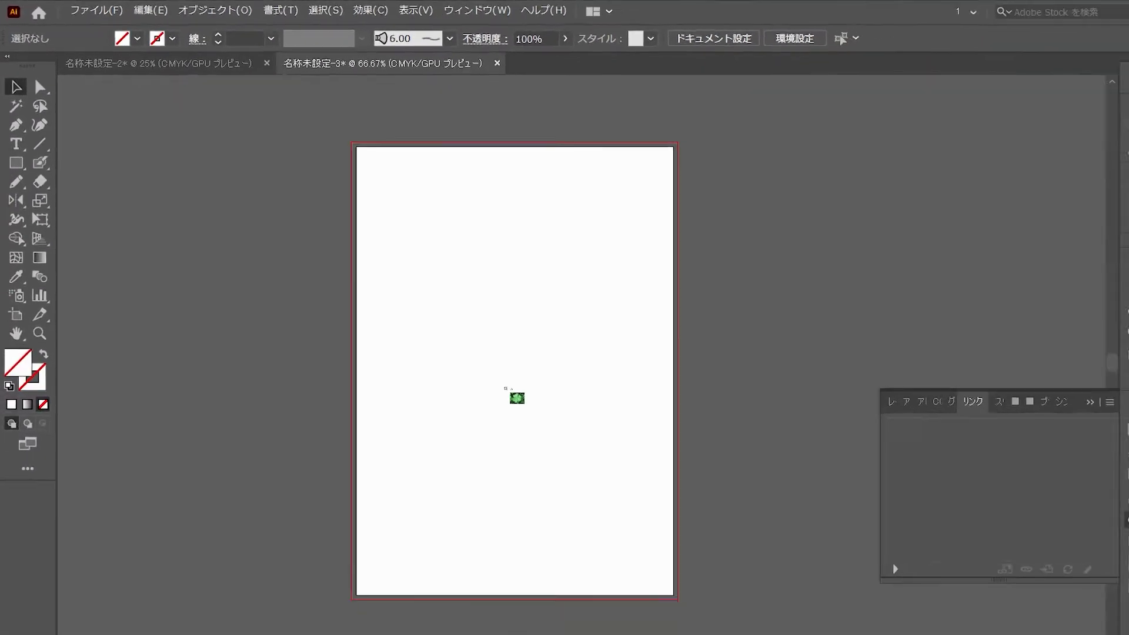
{"action": "left_click", "coordinate": [348, 196]}
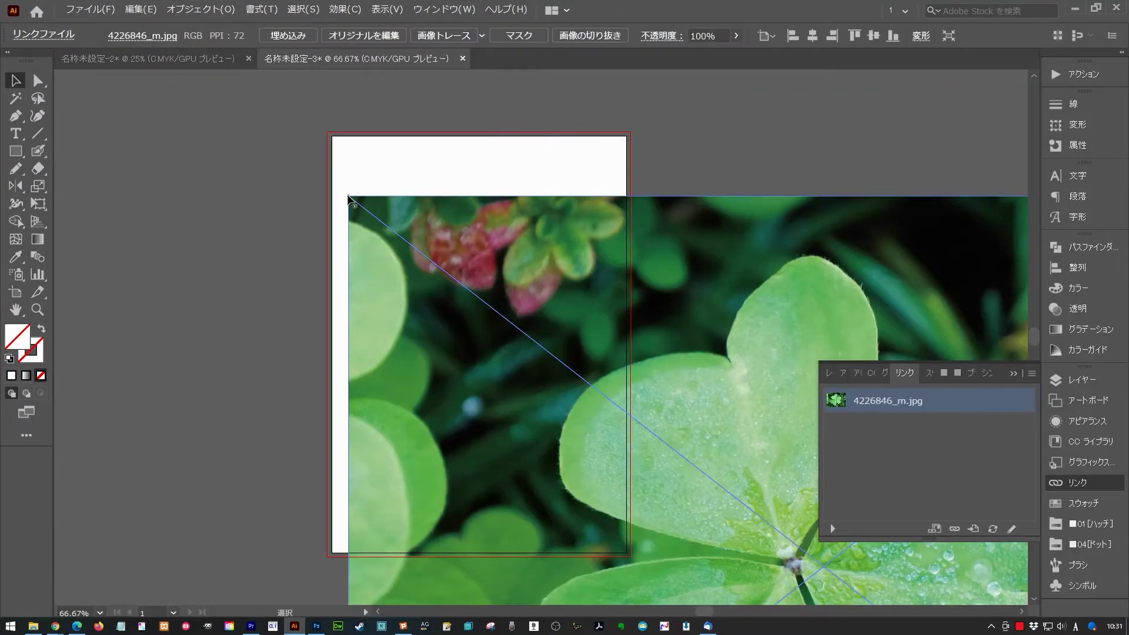
Move the clover photo over the artboard and scale it down to about 54%
{"action": "mouse_move", "coordinate": [448, 309]}
{"action": "left_mouse_down"}
{"action": "mouse_move", "coordinate": [481, 338]}
{"action": "mouse_move", "coordinate": [463, 327]}
{"action": "left_mouse_up"}
{"action": "key", "text": "s"}
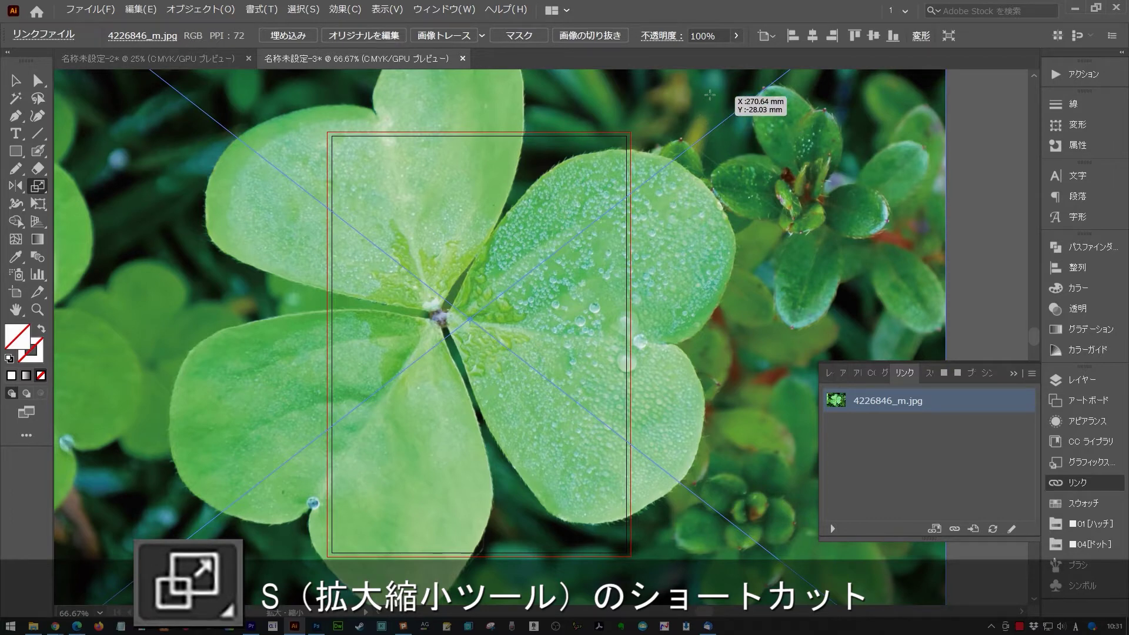
{"action": "mouse_move", "coordinate": [710, 94]}
{"action": "left_mouse_down"}
{"action": "mouse_move", "coordinate": [503, 279]}
{"action": "mouse_move", "coordinate": [588, 215]}
{"action": "mouse_move", "coordinate": [600, 166]}
{"action": "mouse_move", "coordinate": [503, 233]}
{"action": "mouse_move", "coordinate": [518, 237]}
{"action": "left_mouse_up"}
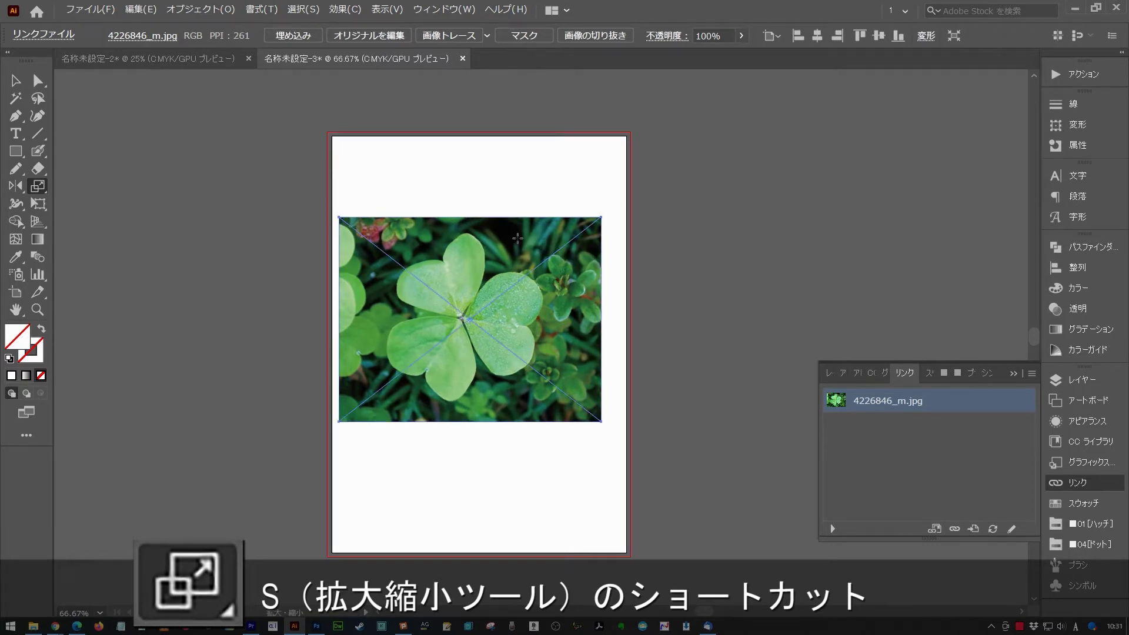
{"action": "key", "text": "v"}
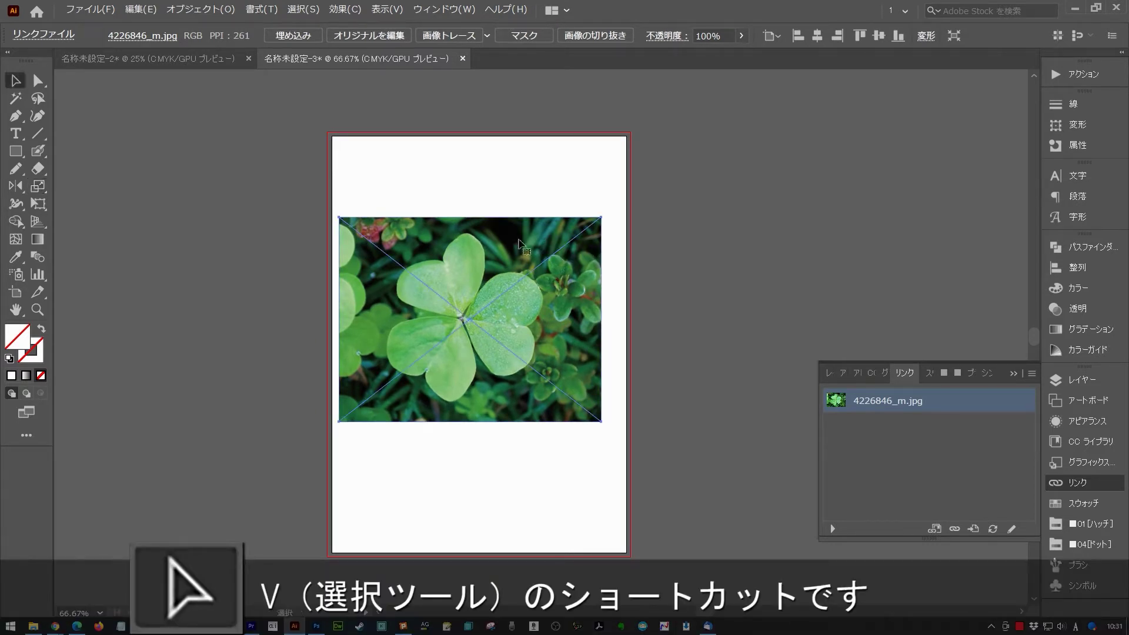
Centre the photo horizontally and vertically on the artboard, then zoom in on it
{"action": "left_click", "coordinate": [817, 35]}
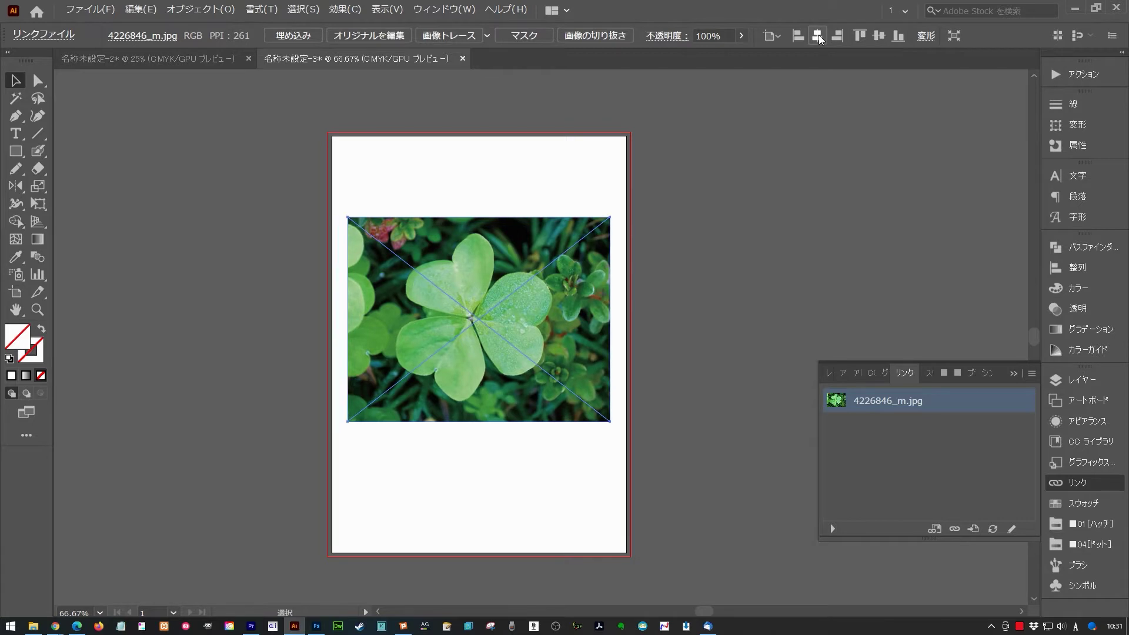
{"action": "left_click", "coordinate": [880, 36]}
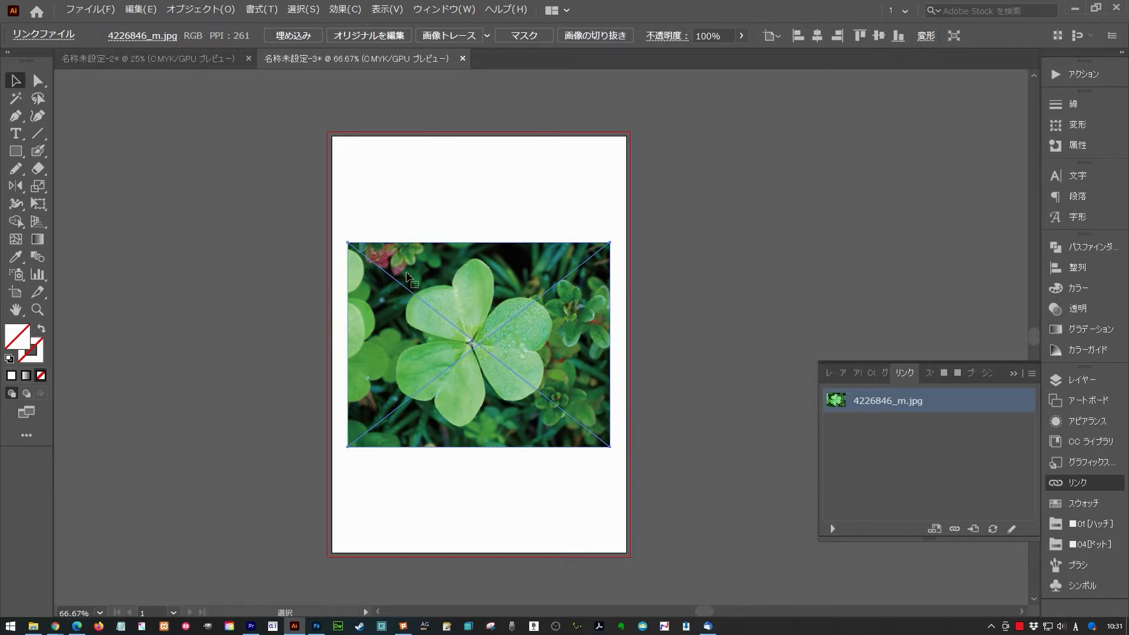
{"action": "left_click", "coordinate": [467, 177]}
{"action": "left_click_drag", "start_coordinate": [365, 184], "coordinate": [698, 549]}
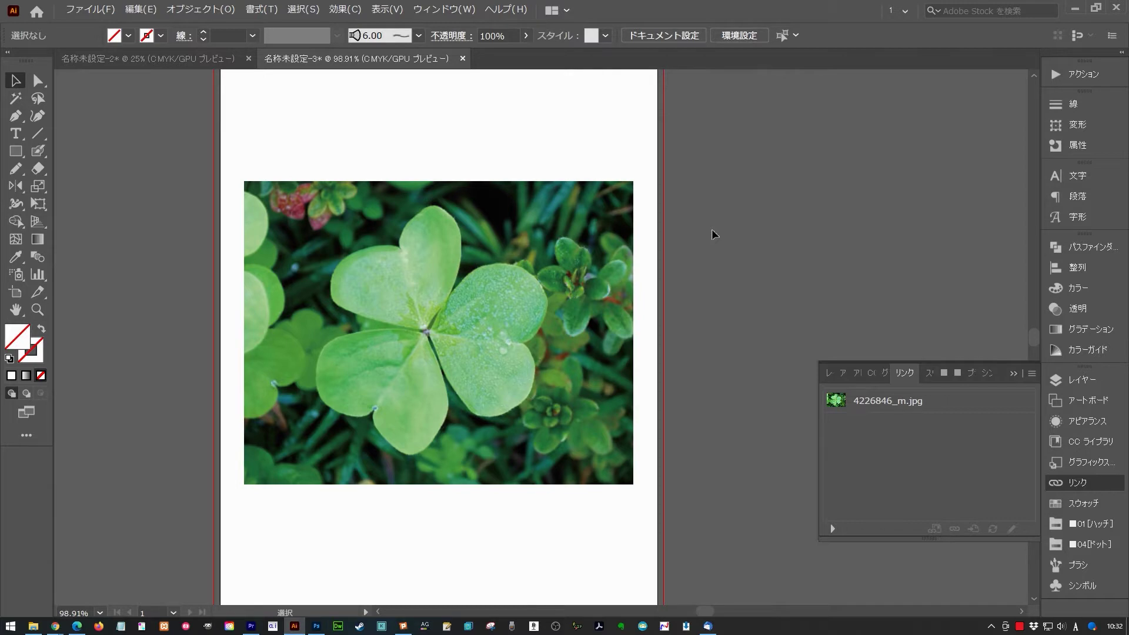
Select the clover photo and its 4226846_m.jpg row in the Links panel to edit the original
{"action": "left_click", "coordinate": [883, 404]}
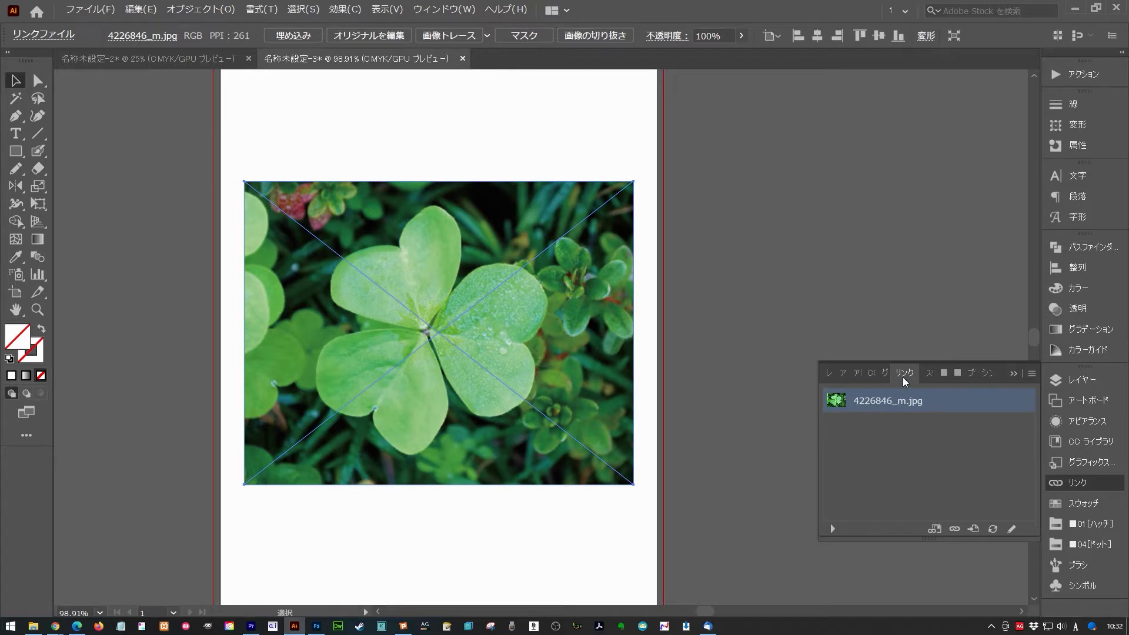
{"action": "left_click", "coordinate": [445, 9]}
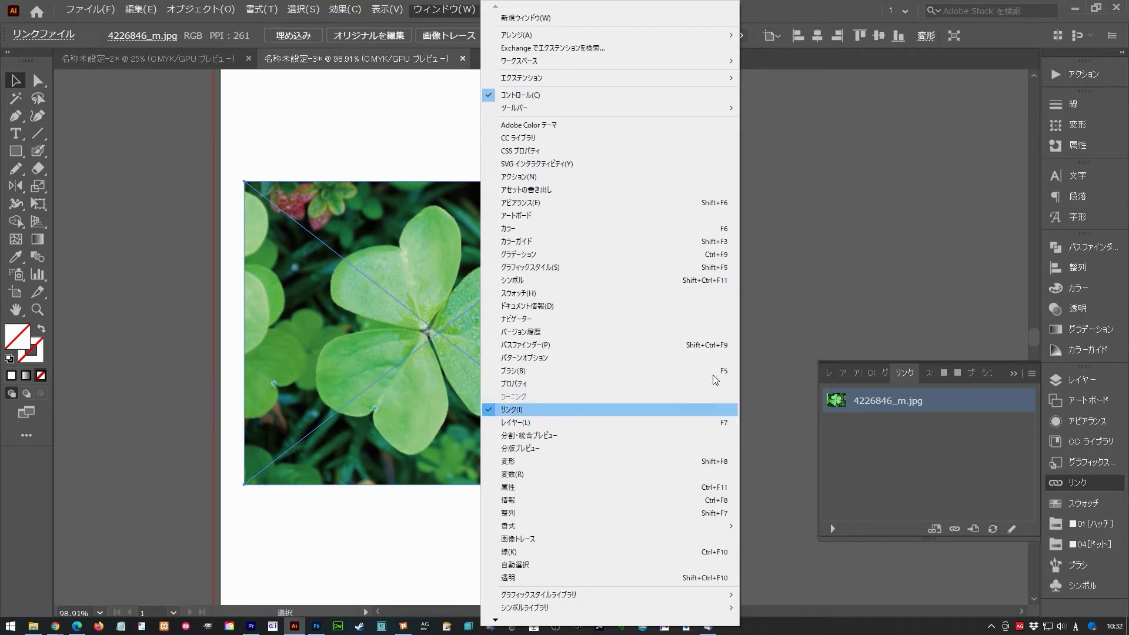
{"action": "left_click", "coordinate": [782, 308]}
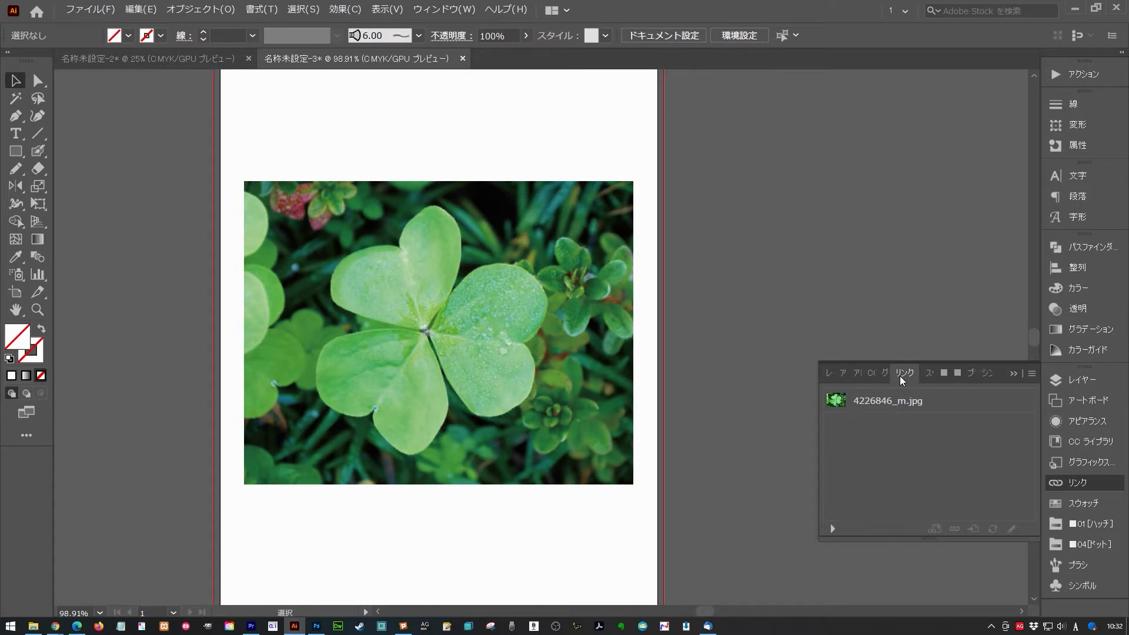
{"action": "left_click", "coordinate": [520, 344]}
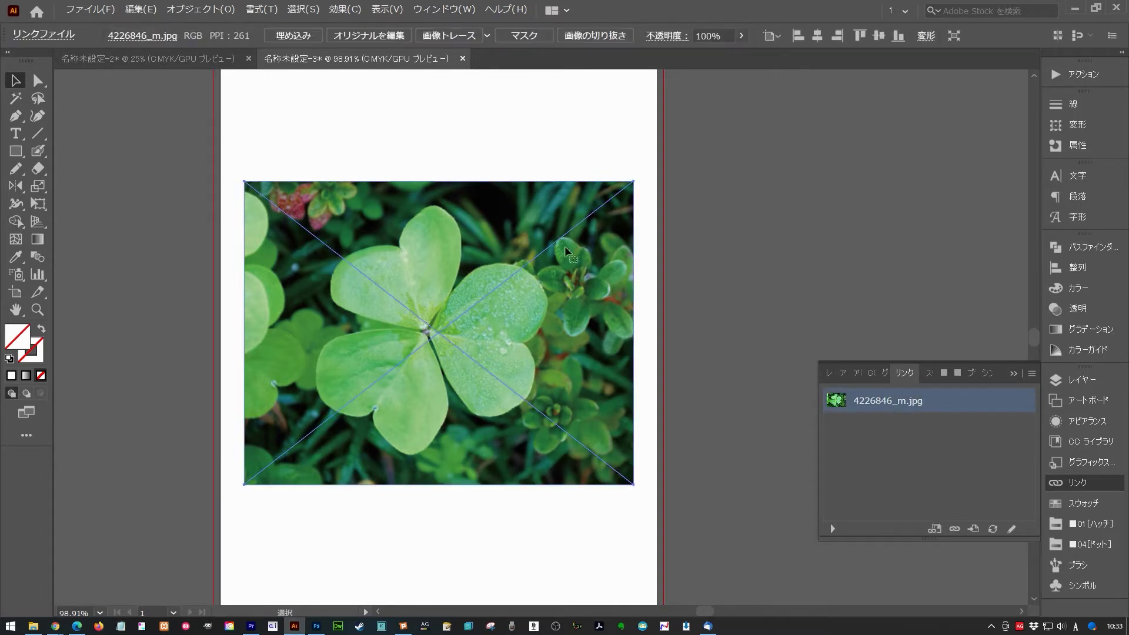
{"action": "left_click", "coordinate": [973, 438]}
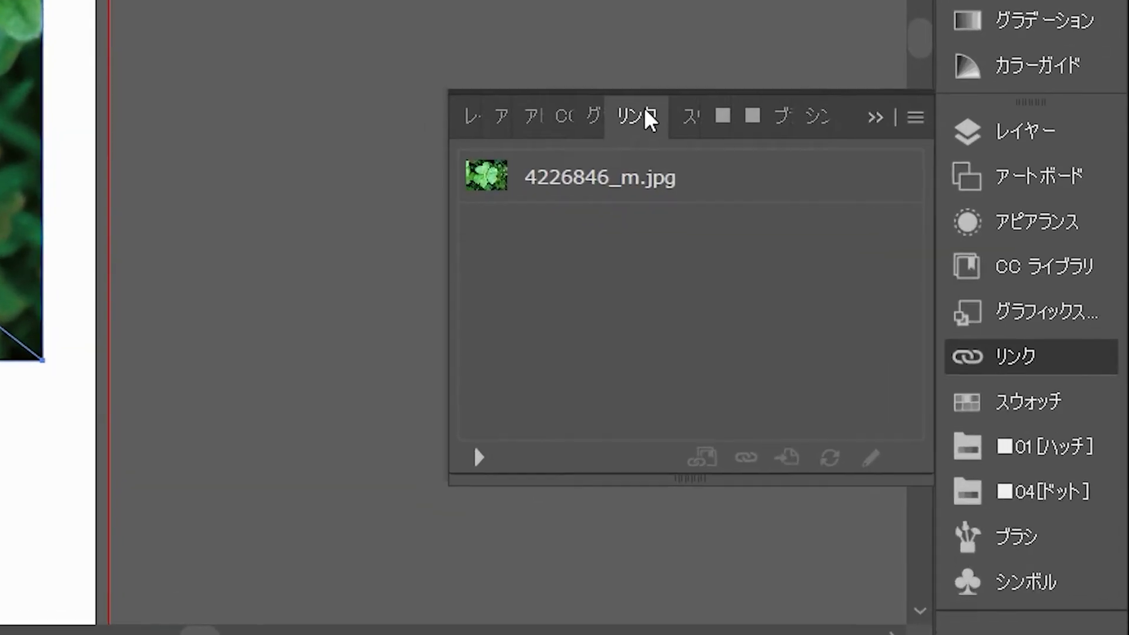
{"action": "left_click", "coordinate": [908, 402]}
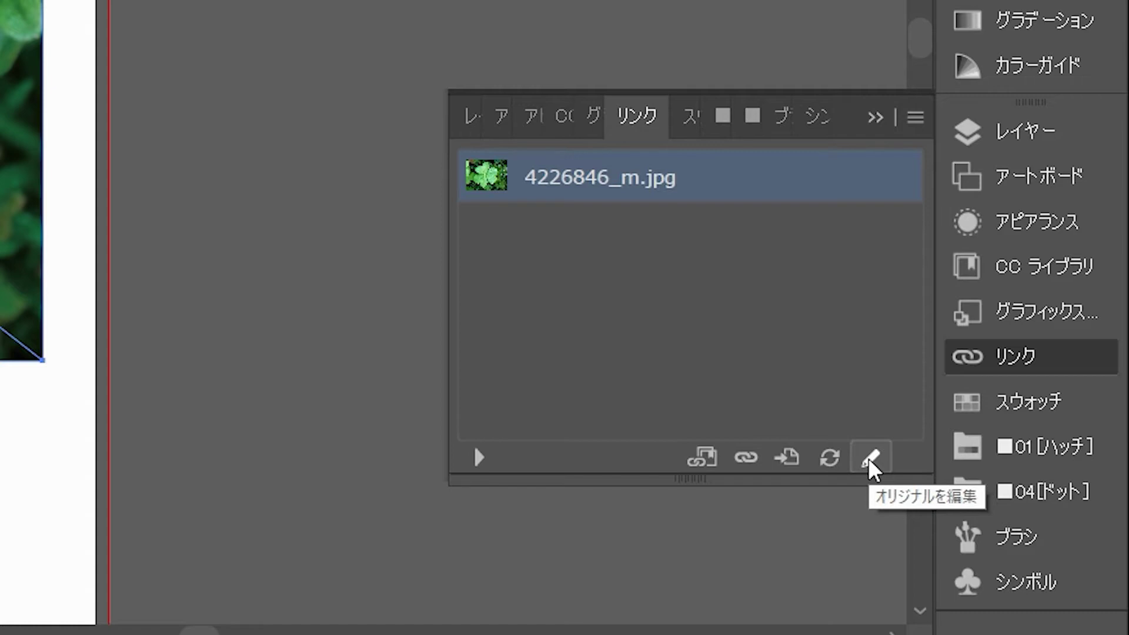
{"action": "left_click", "coordinate": [871, 465]}
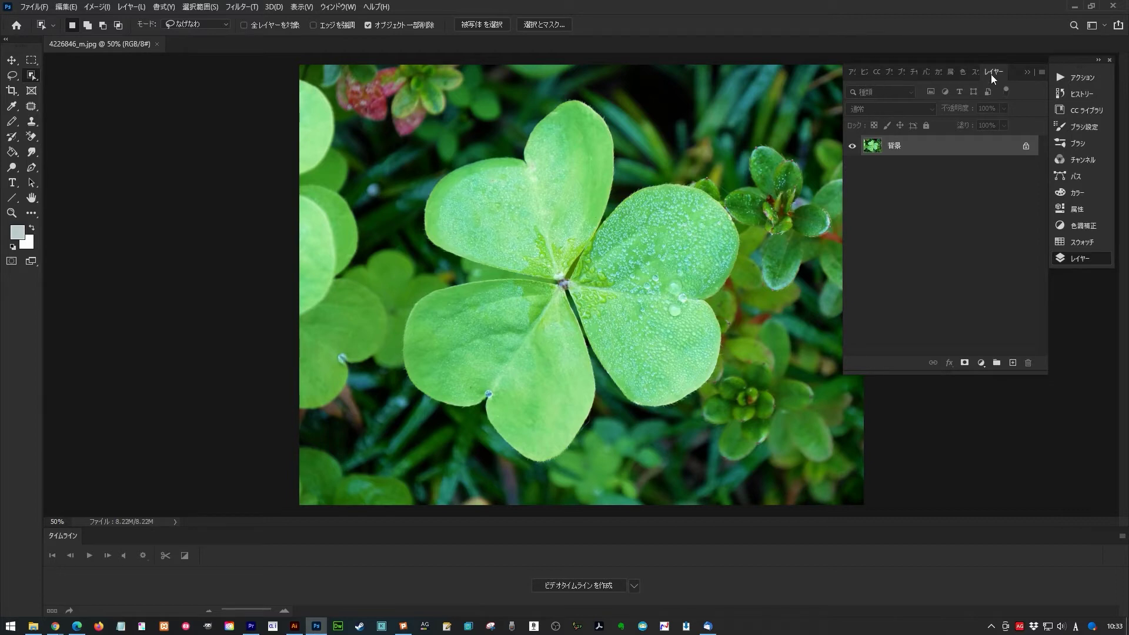
Duplicate the 背景 layer as 背景 のコピー and delete the original background layer
{"action": "left_click", "coordinate": [340, 7]}
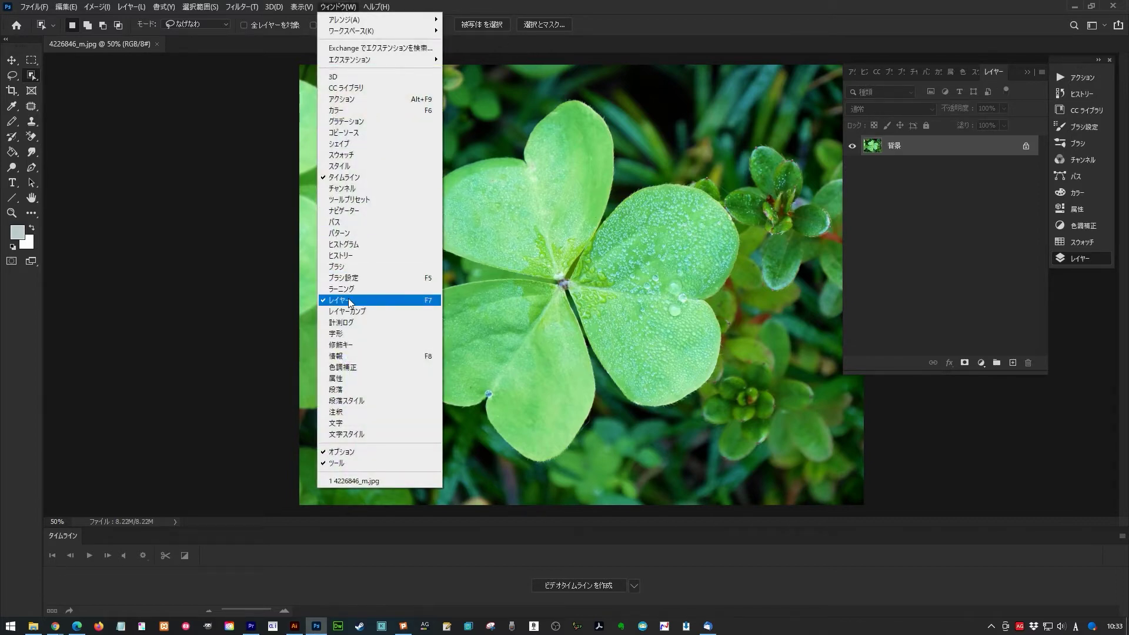
{"action": "left_click", "coordinate": [965, 148]}
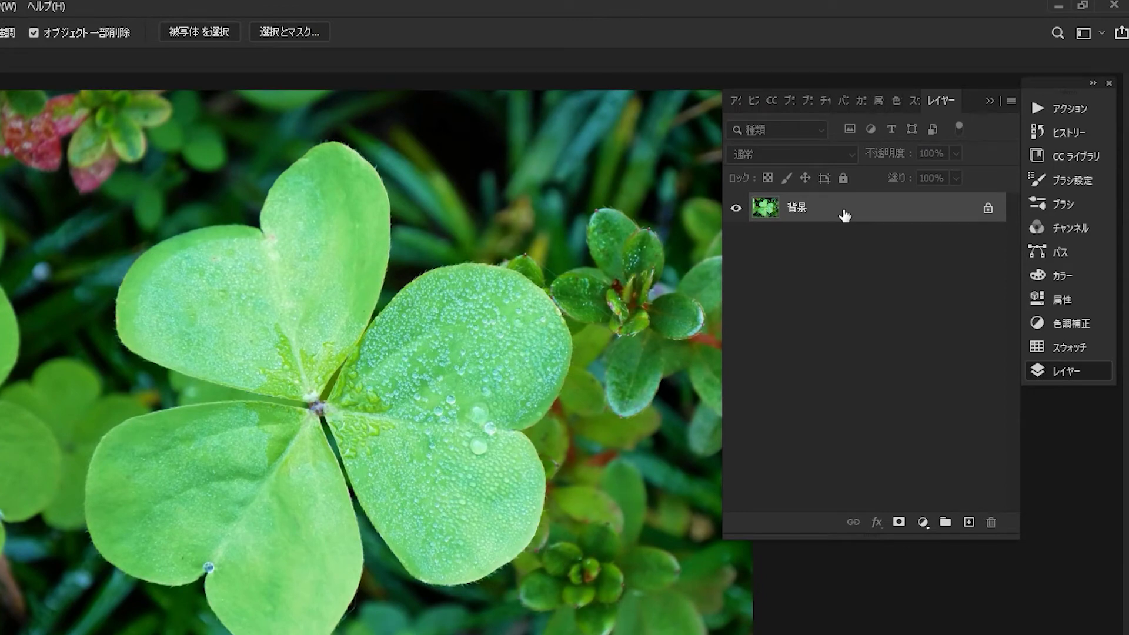
{"action": "right_click", "coordinate": [845, 215]}
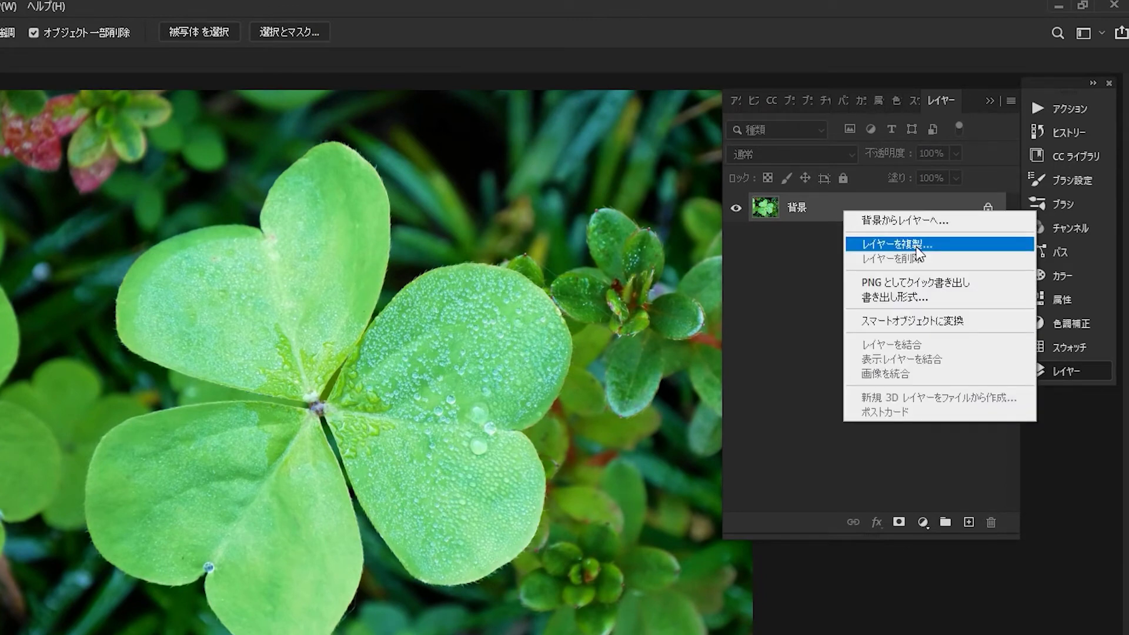
{"action": "left_click", "coordinate": [897, 244]}
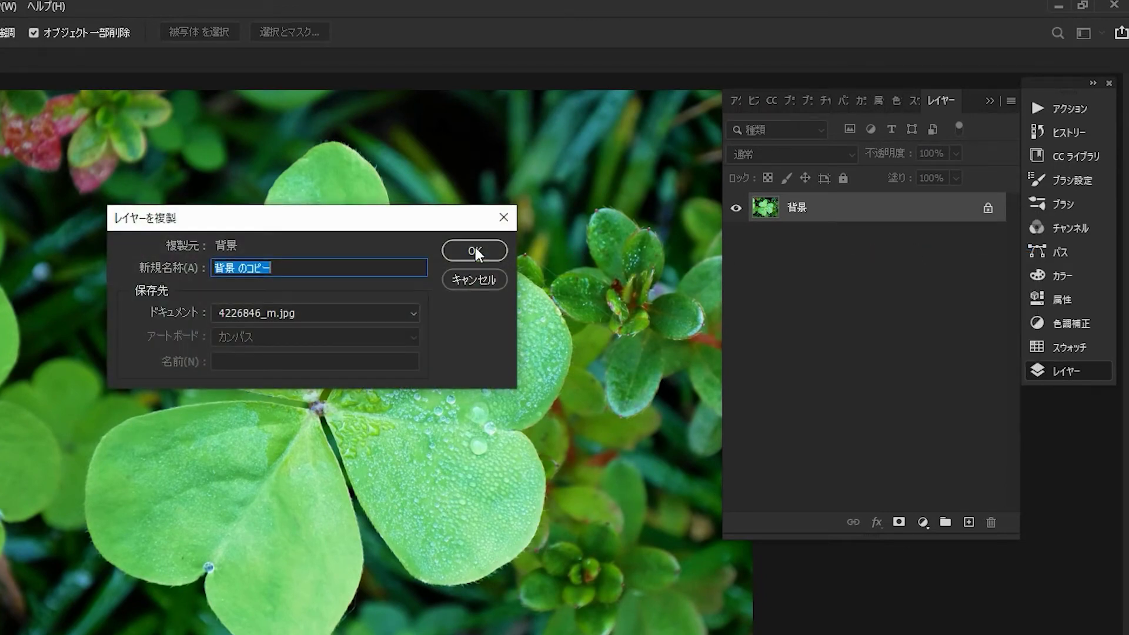
{"action": "left_click", "coordinate": [476, 252]}
{"action": "left_click", "coordinate": [788, 238]}
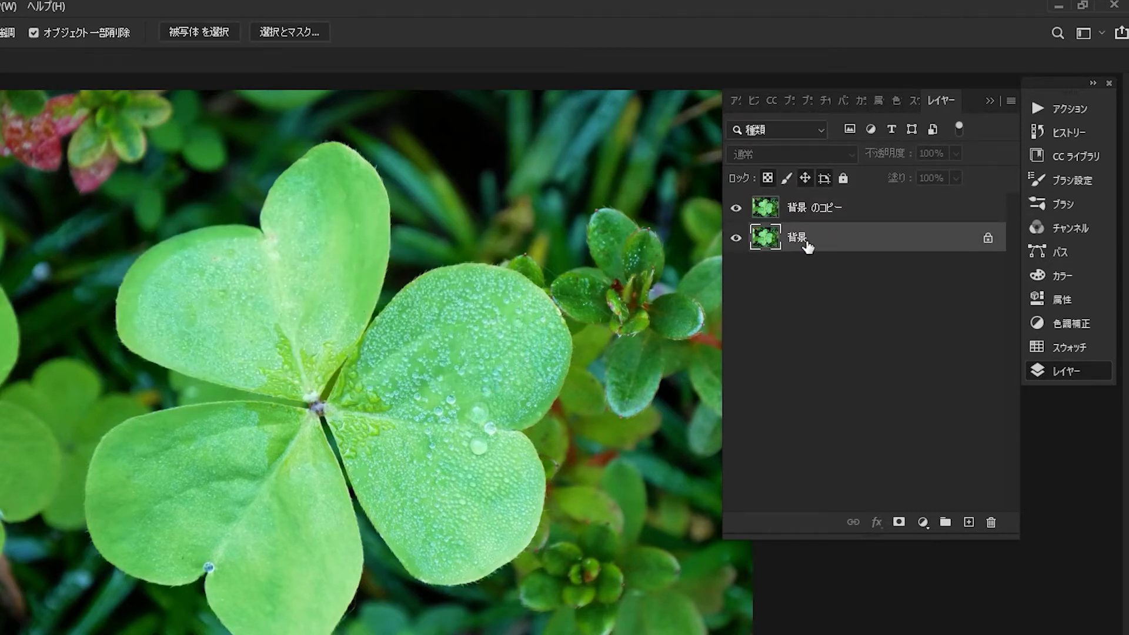
{"action": "left_click", "coordinate": [991, 523]}
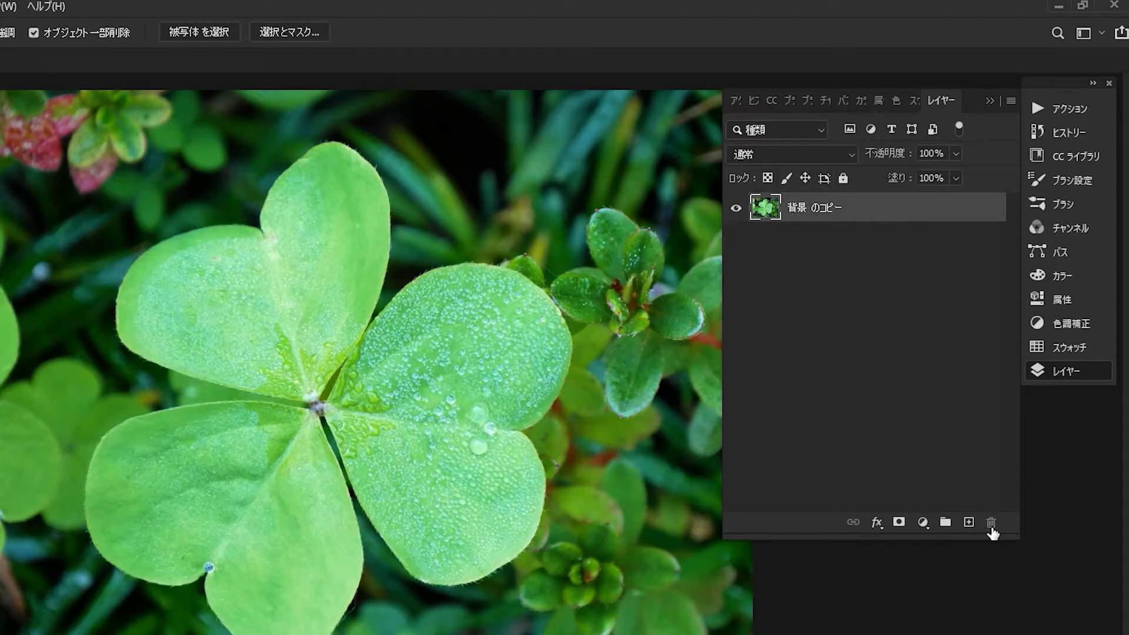
Choose the Object Selection Tool from the selection tool flyout
{"action": "key", "text": "v"}
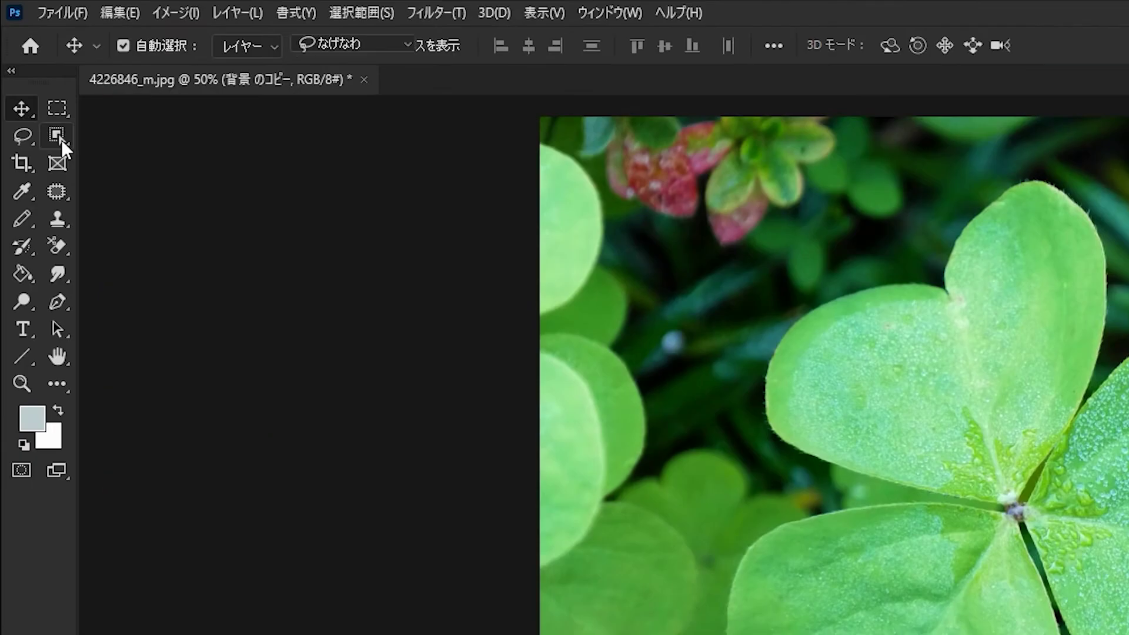
{"action": "left_click", "coordinate": [57, 137]}
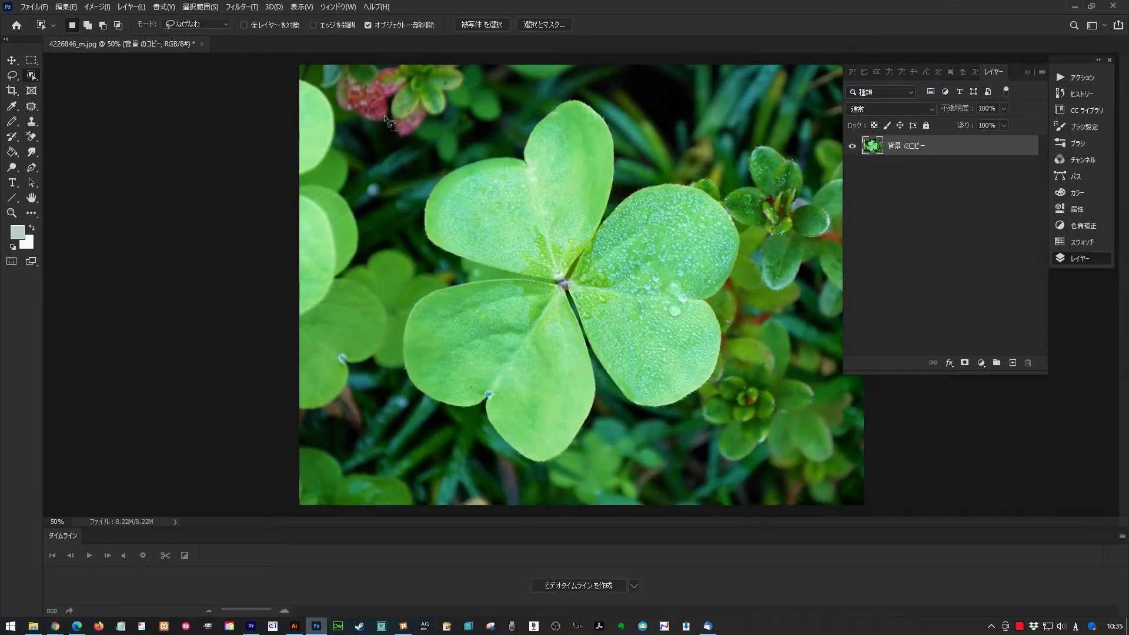
{"action": "left_click", "coordinate": [32, 77]}
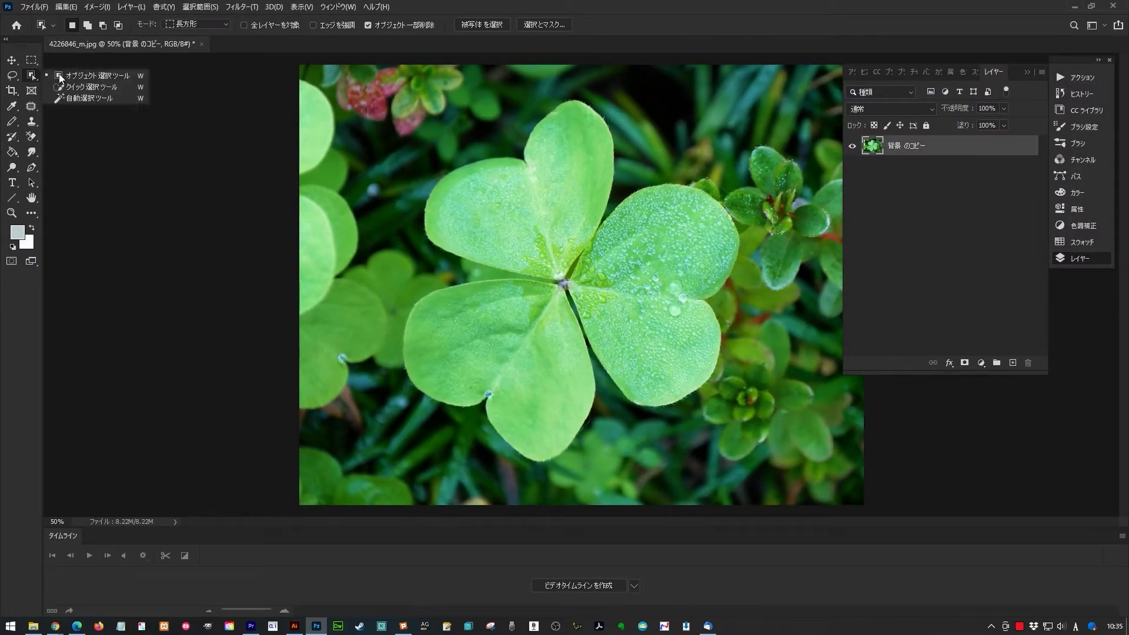
Box in the three-leaf clover with Object Selection, then set Mode to なげなわ (Lasso)
{"action": "left_click", "coordinate": [74, 79]}
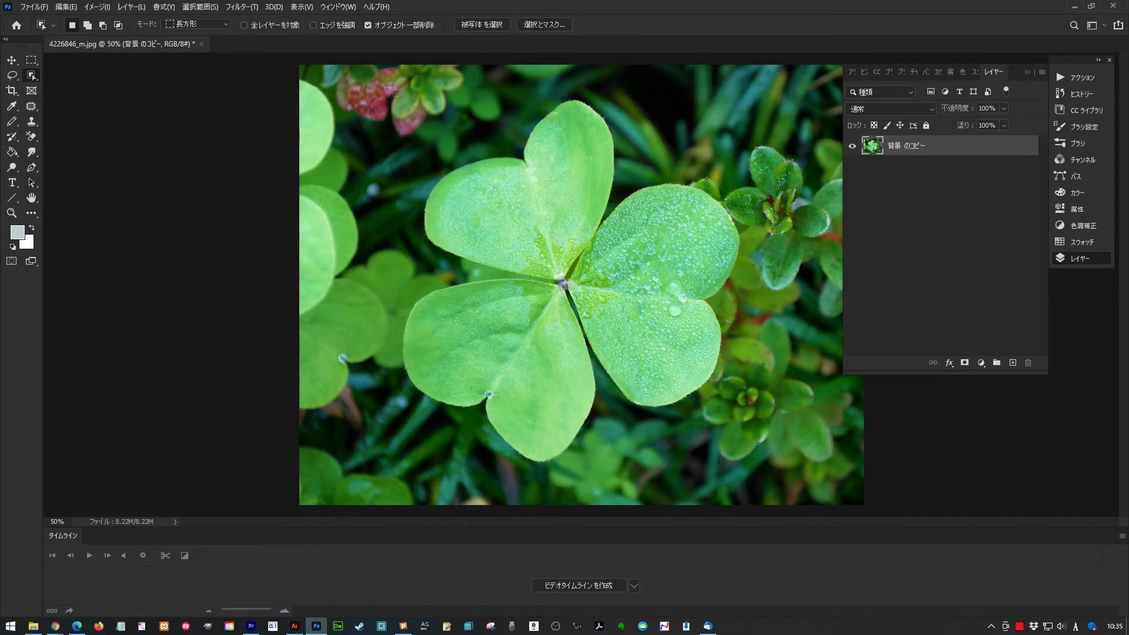
{"action": "mouse_move", "coordinate": [384, 88]}
{"action": "left_mouse_down"}
{"action": "mouse_move", "coordinate": [768, 455]}
{"action": "mouse_move", "coordinate": [750, 477]}
{"action": "mouse_move", "coordinate": [743, 467]}
{"action": "left_mouse_up"}
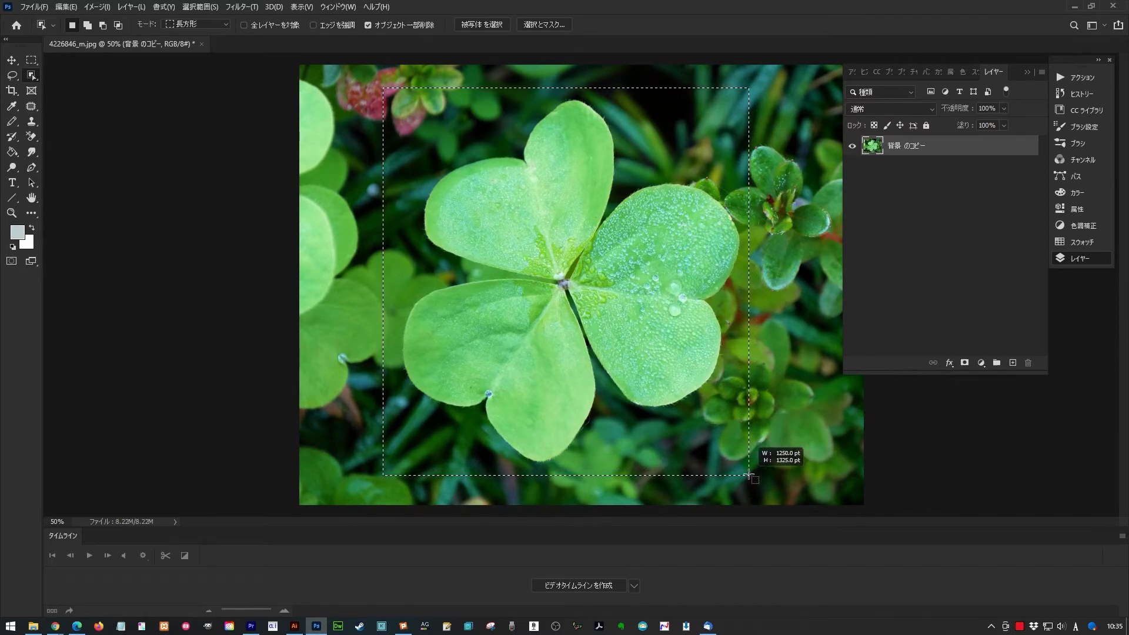
{"action": "left_click_drag", "start_coordinate": [742, 466], "coordinate": [751, 468]}
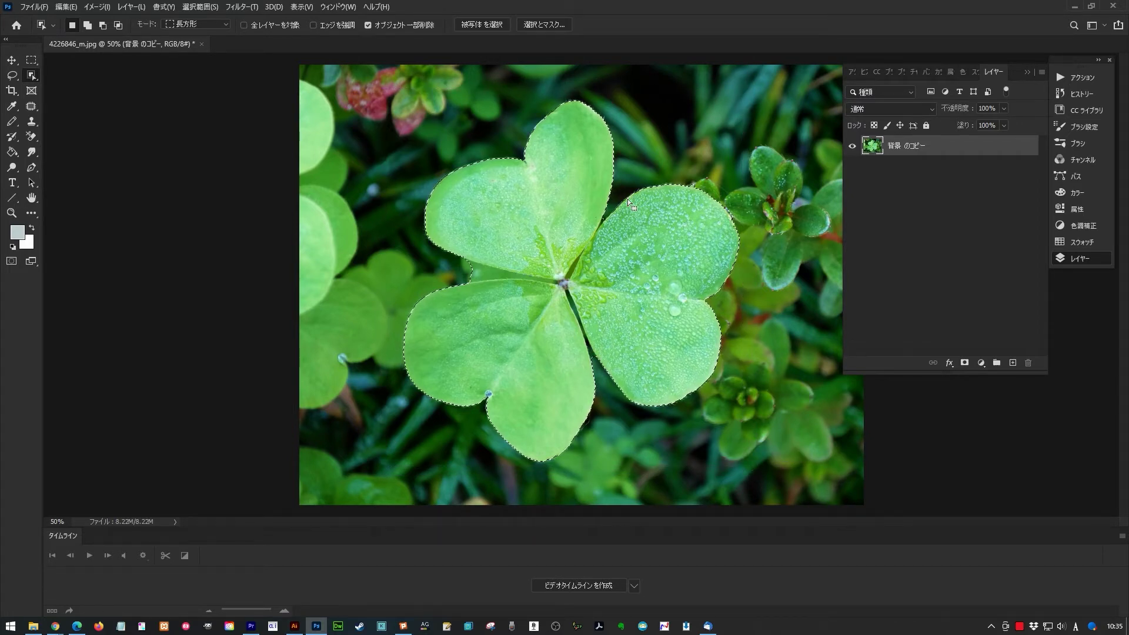
{"action": "scroll", "coordinate": [663, 354], "scroll_direction": "up", "scroll_amount": 2}
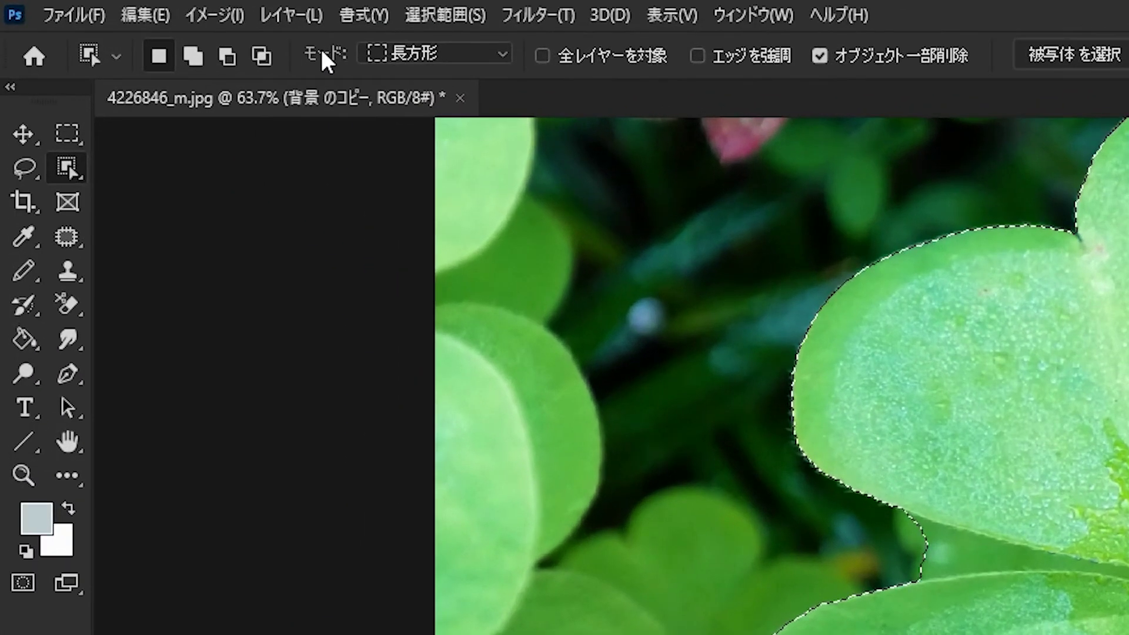
{"action": "left_click", "coordinate": [490, 57]}
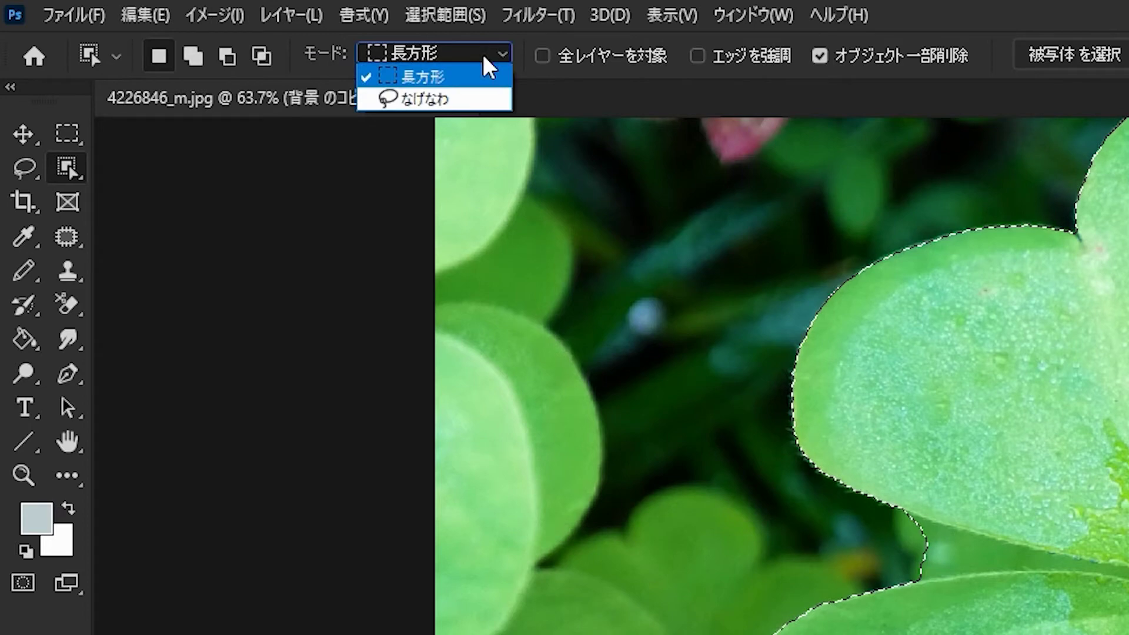
{"action": "left_click", "coordinate": [425, 101]}
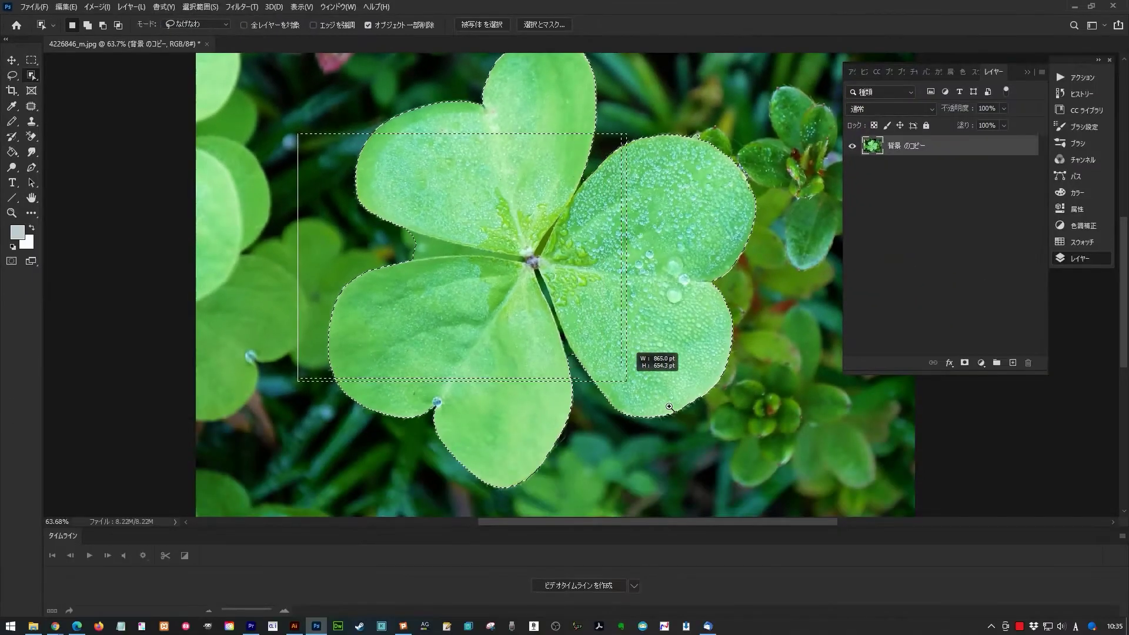
Zoom and pan until the dark gap between the left clover leaves fills the view
{"action": "left_click_drag", "start_coordinate": [299, 134], "coordinate": [650, 378]}
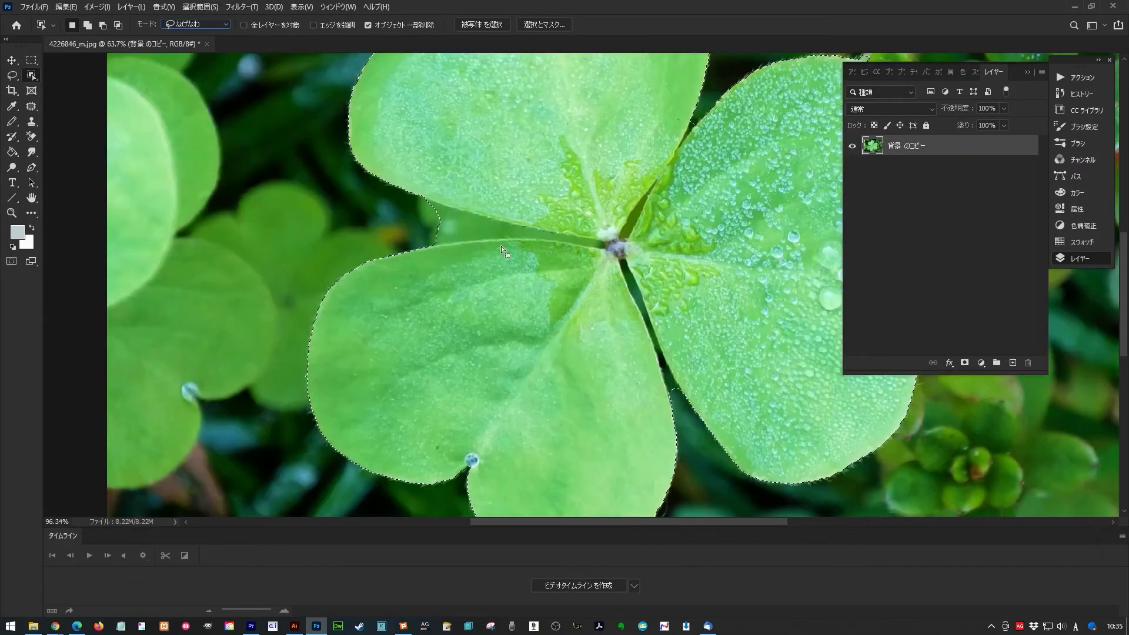
{"action": "mouse_move", "coordinate": [416, 212]}
{"action": "left_mouse_down"}
{"action": "mouse_move", "coordinate": [364, 254]}
{"action": "mouse_move", "coordinate": [329, 264]}
{"action": "left_mouse_up"}
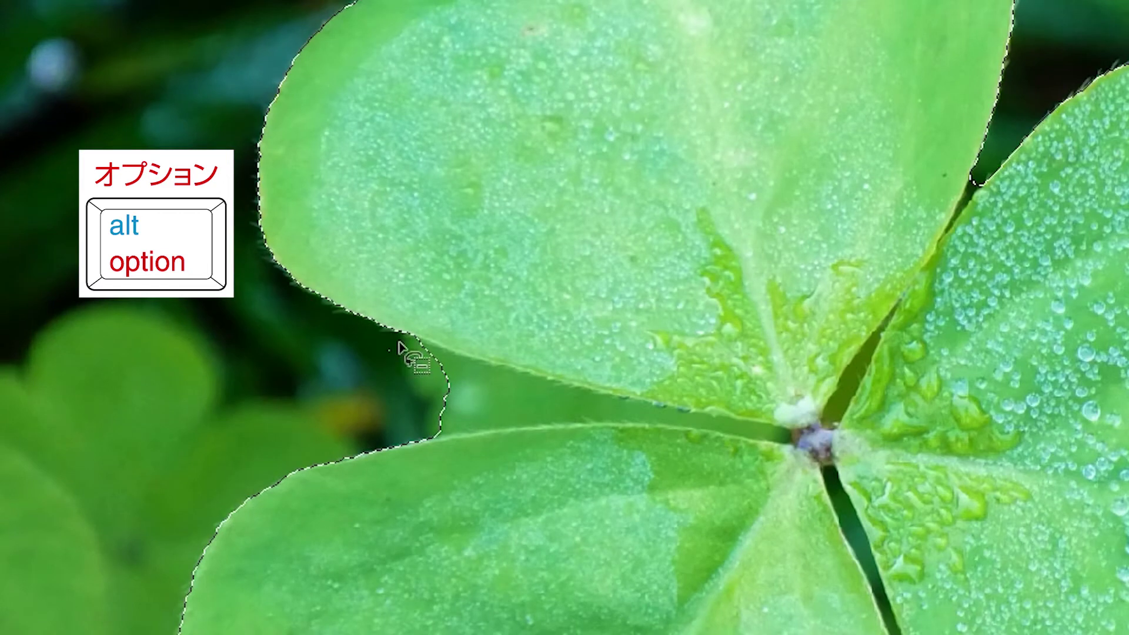
Lasso around the gap between the left leaves to subtract it from the selection
{"action": "left_click_drag", "start_coordinate": [390, 351], "coordinate": [413, 340]}
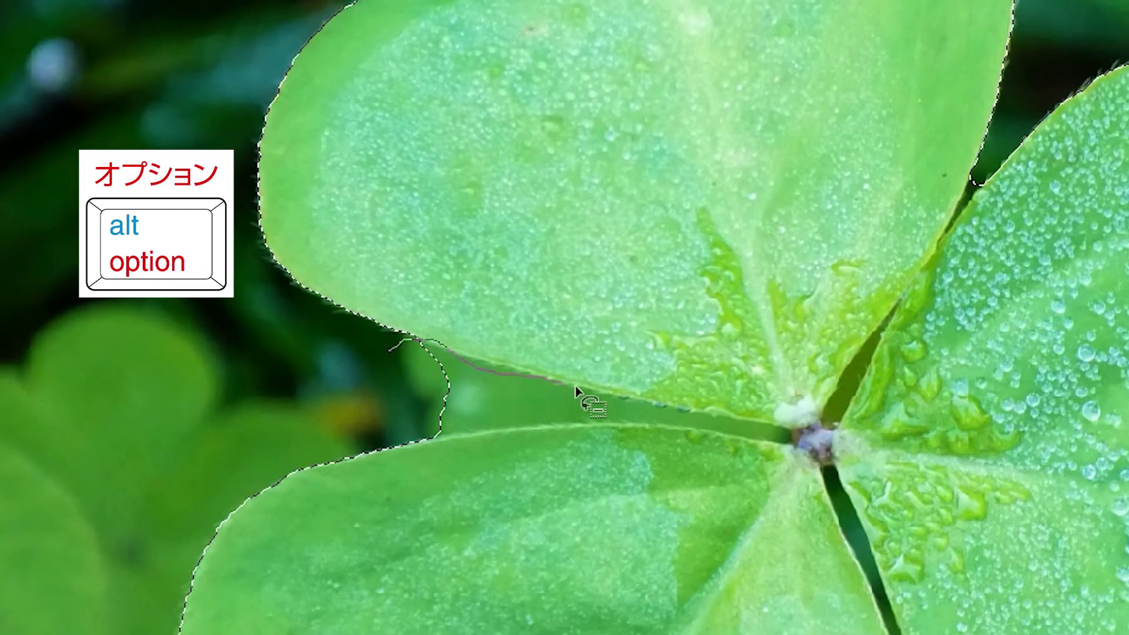
{"action": "mouse_move", "coordinate": [804, 440]}
{"action": "left_mouse_down"}
{"action": "mouse_move", "coordinate": [807, 453]}
{"action": "mouse_move", "coordinate": [590, 438]}
{"action": "left_mouse_up"}
{"action": "mouse_move", "coordinate": [416, 447]}
{"action": "left_mouse_down"}
{"action": "mouse_move", "coordinate": [372, 404]}
{"action": "mouse_move", "coordinate": [391, 360]}
{"action": "mouse_move", "coordinate": [445, 341]}
{"action": "left_mouse_up"}
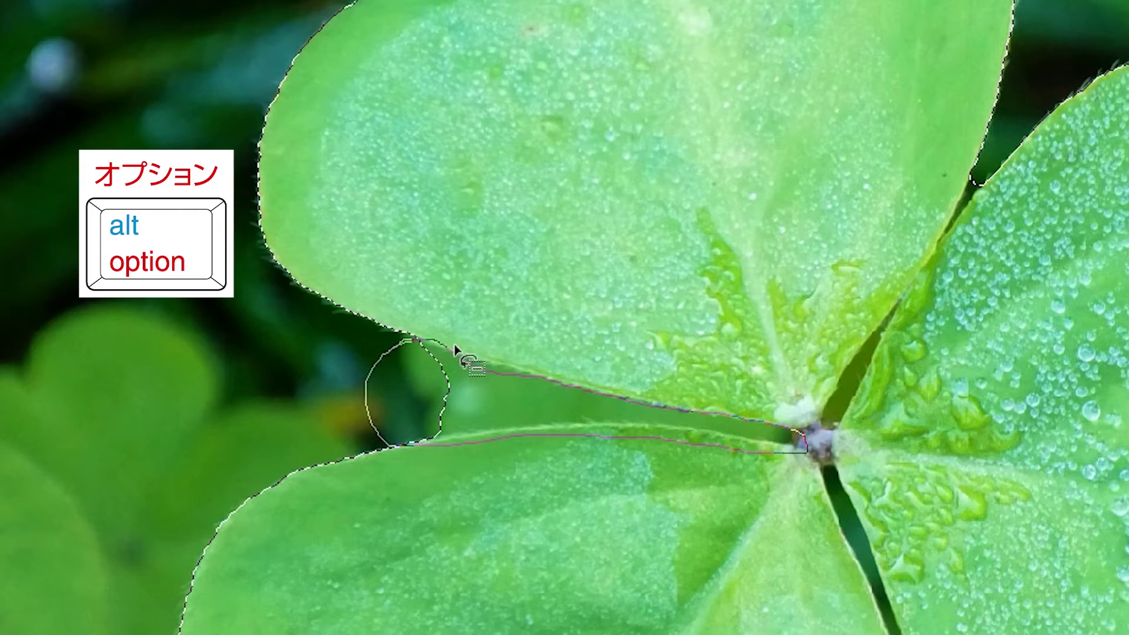
{"action": "left_click_drag", "start_coordinate": [523, 371], "coordinate": [542, 388]}
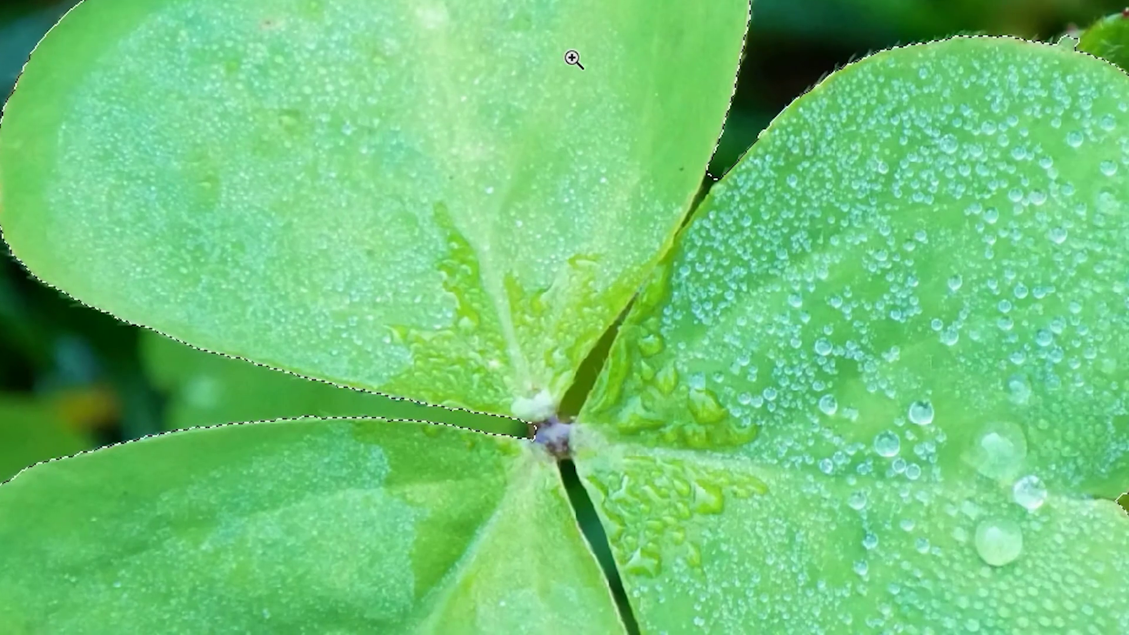
Zoom into the clover centre and Alt-lasso the gap beside the right leaf out of the selection
{"action": "left_click_drag", "start_coordinate": [574, 59], "coordinate": [779, 461]}
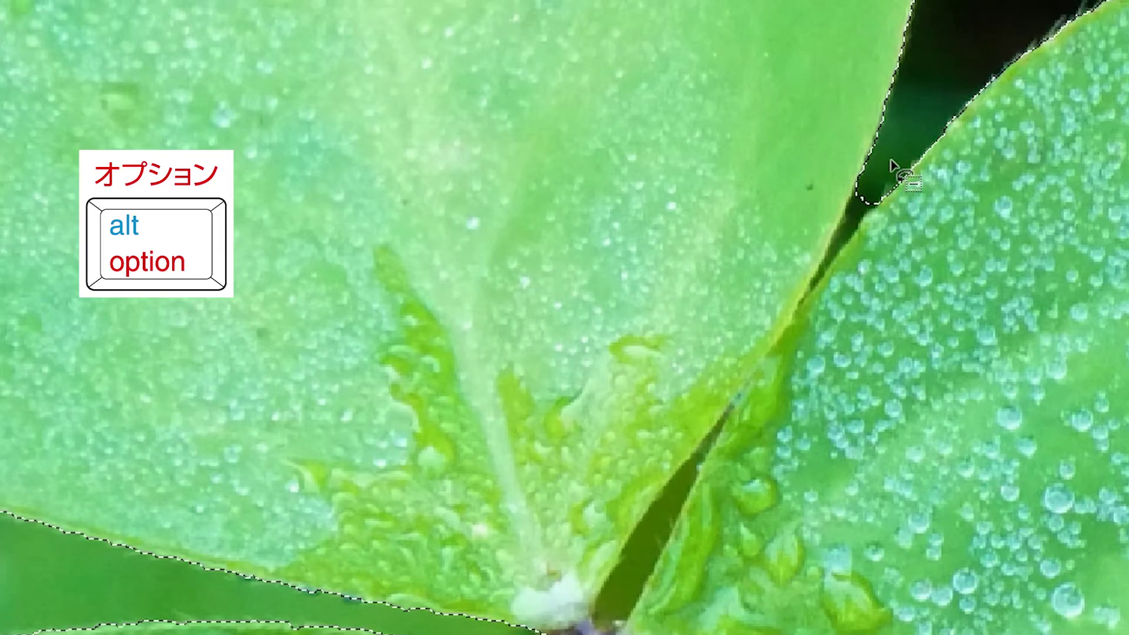
{"action": "mouse_move", "coordinate": [882, 187]}
{"action": "left_mouse_down"}
{"action": "mouse_move", "coordinate": [889, 166]}
{"action": "mouse_move", "coordinate": [901, 168]}
{"action": "left_mouse_up"}
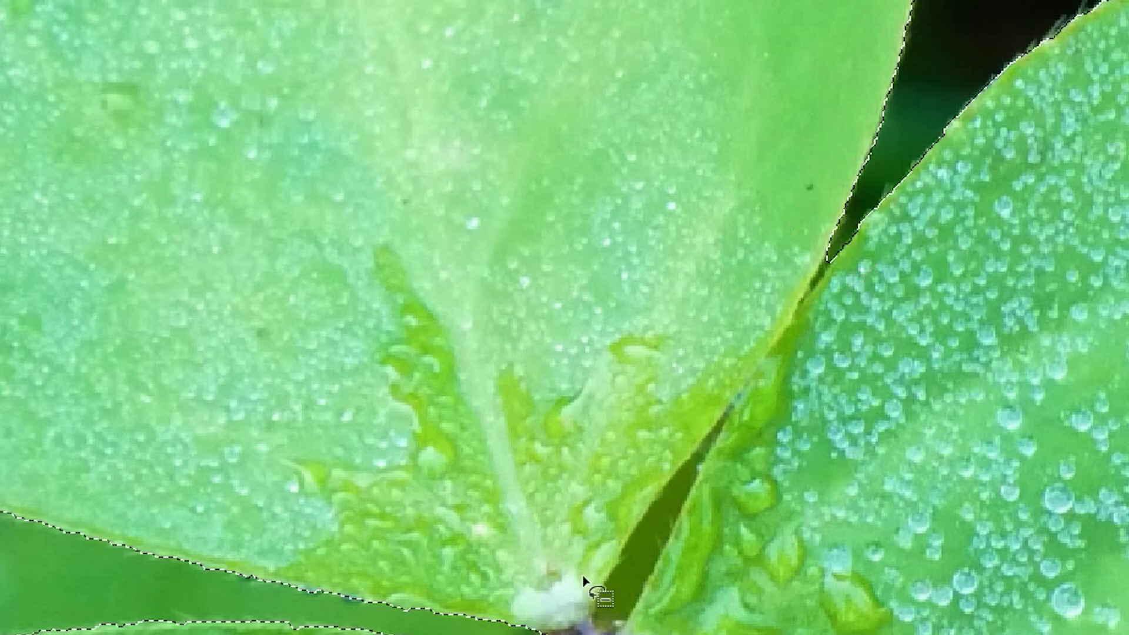
{"action": "key", "text": "alt"}
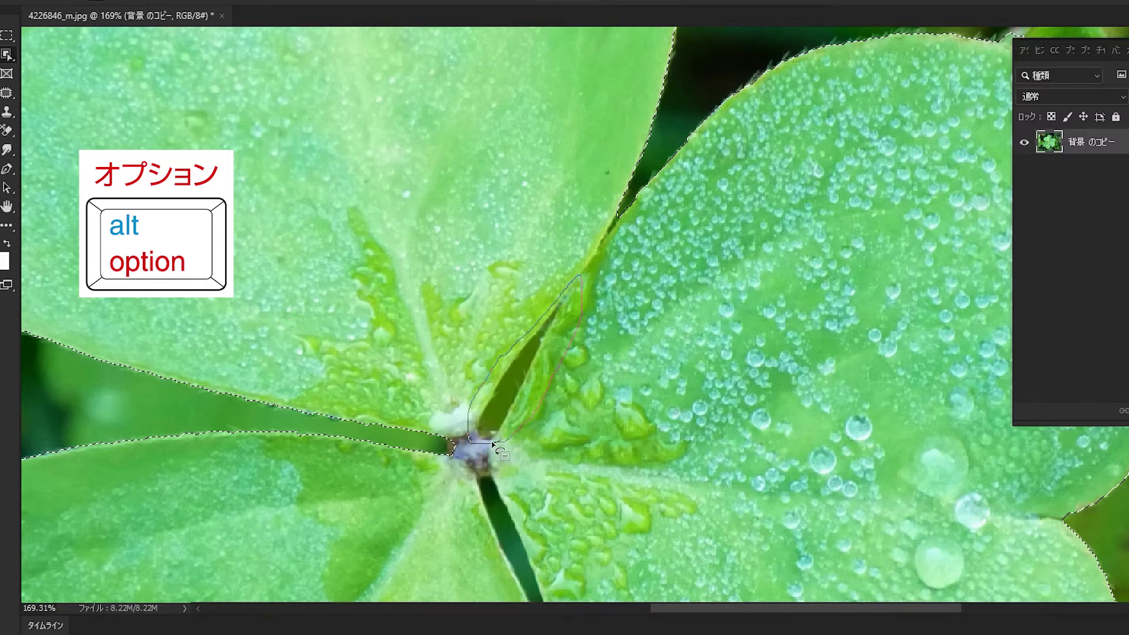
{"action": "left_click_drag", "start_coordinate": [493, 442], "coordinate": [497, 436]}
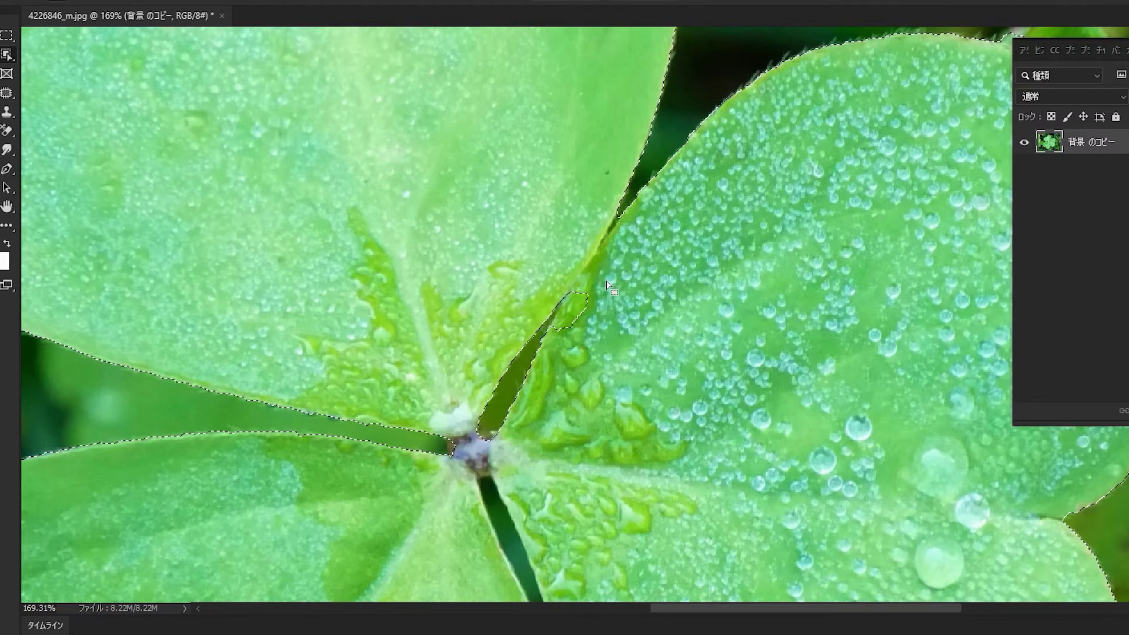
{"action": "key", "text": "ctrl+1"}
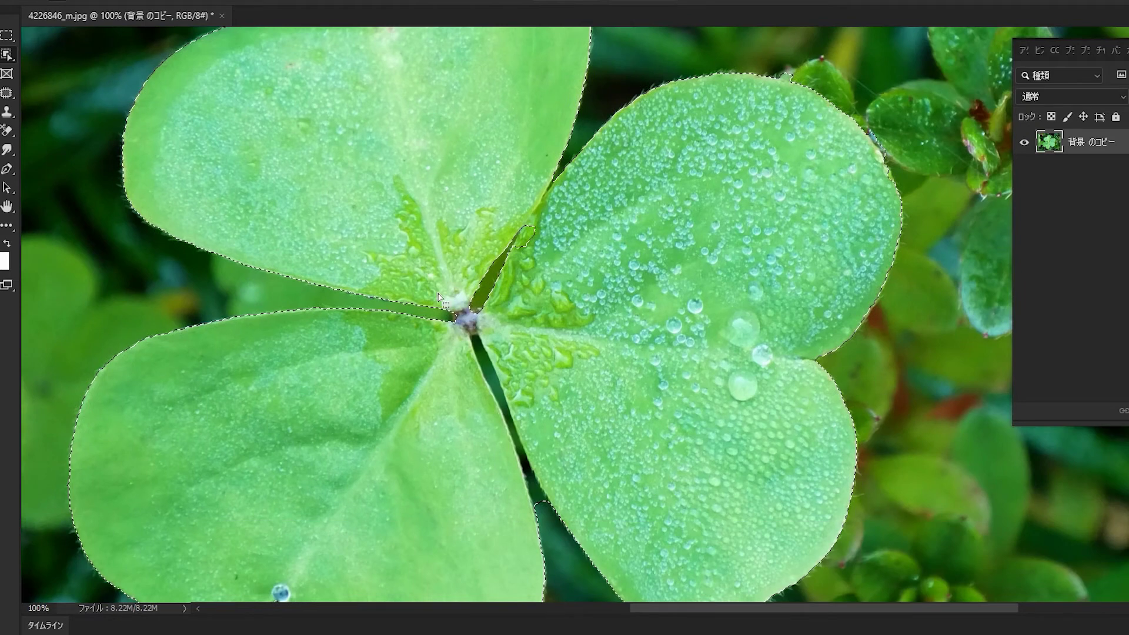
{"action": "left_click_drag", "start_coordinate": [470, 199], "coordinate": [614, 315]}
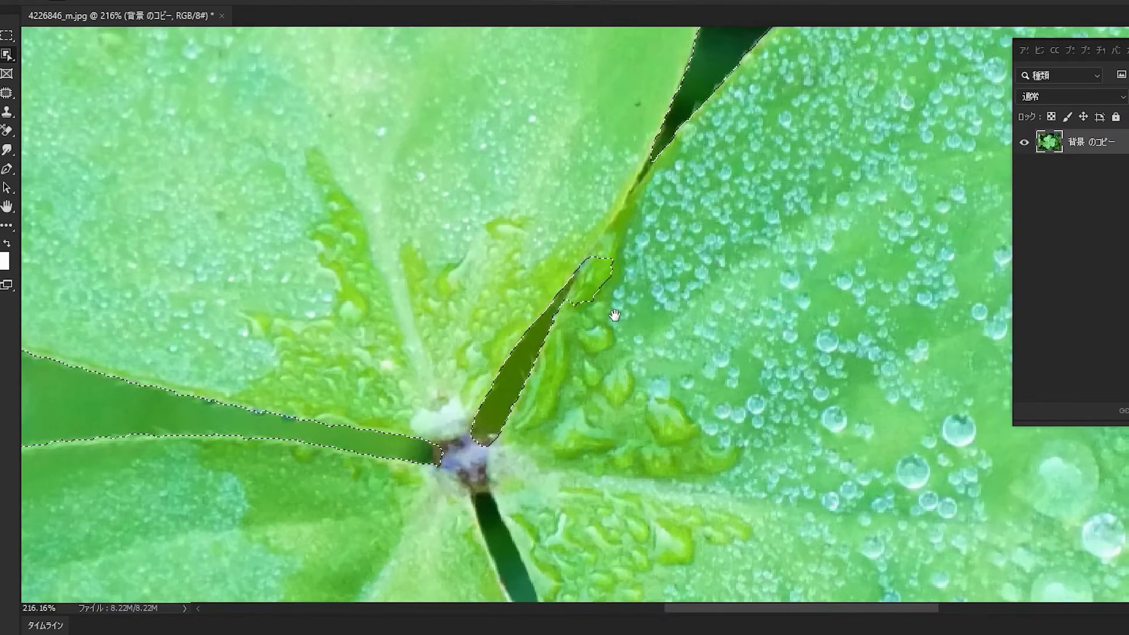
Zoom to 200% and Shift-lasso the leaf sliver beside the gap back into the selection
{"action": "key", "text": "ctrl+minus"}
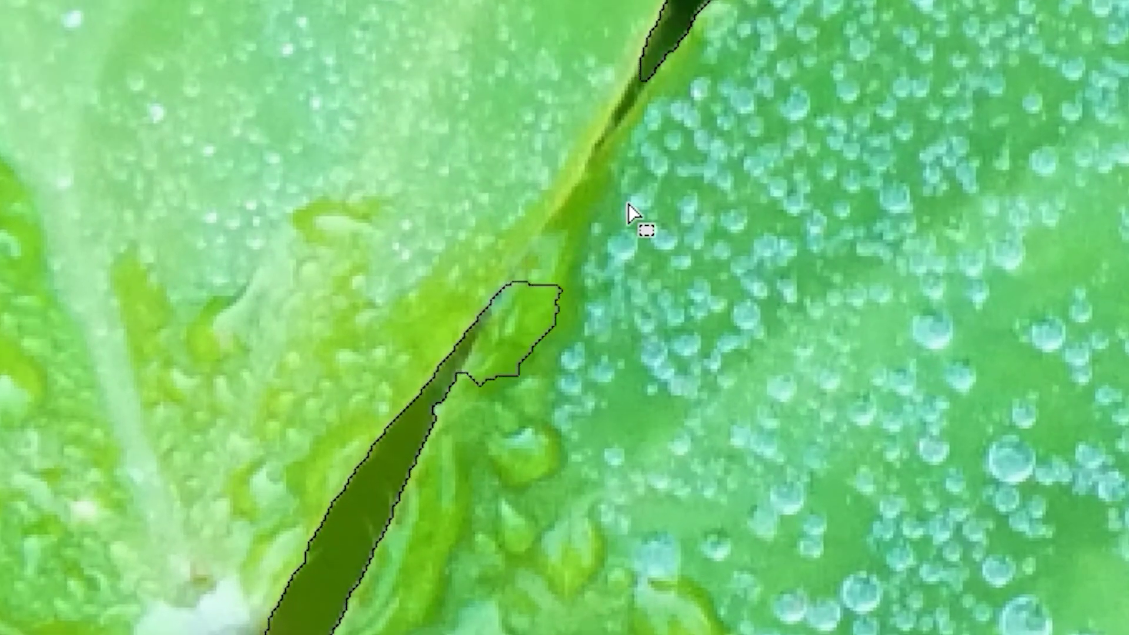
{"action": "key", "text": "shift"}
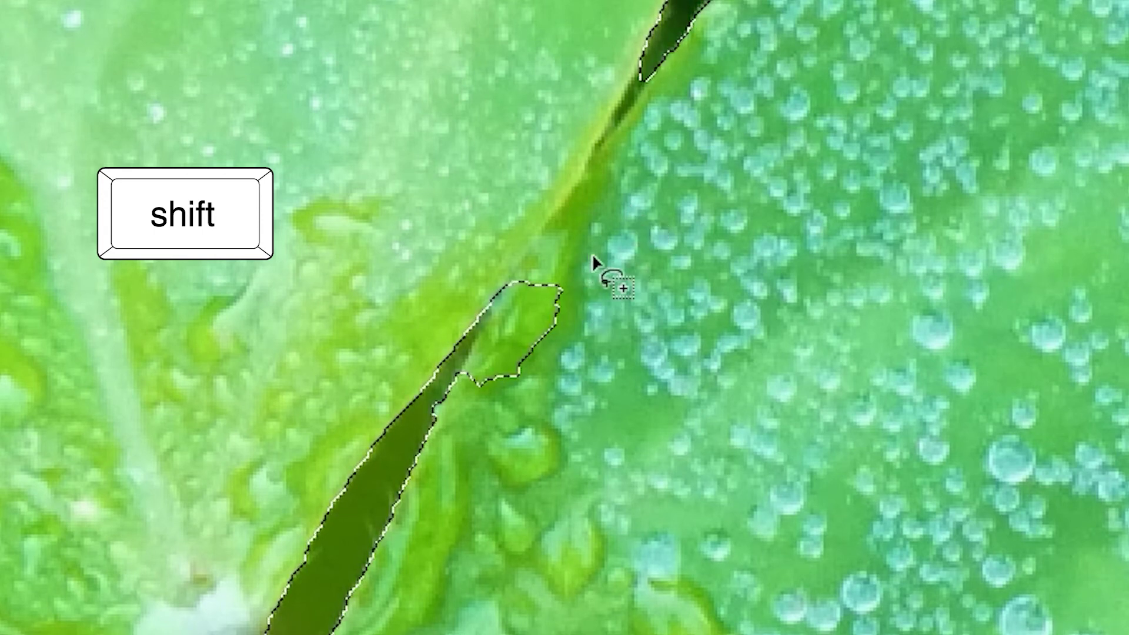
{"action": "mouse_move", "coordinate": [603, 257]}
{"action": "left_mouse_down"}
{"action": "mouse_move", "coordinate": [507, 420]}
{"action": "mouse_move", "coordinate": [559, 234]}
{"action": "left_mouse_up"}
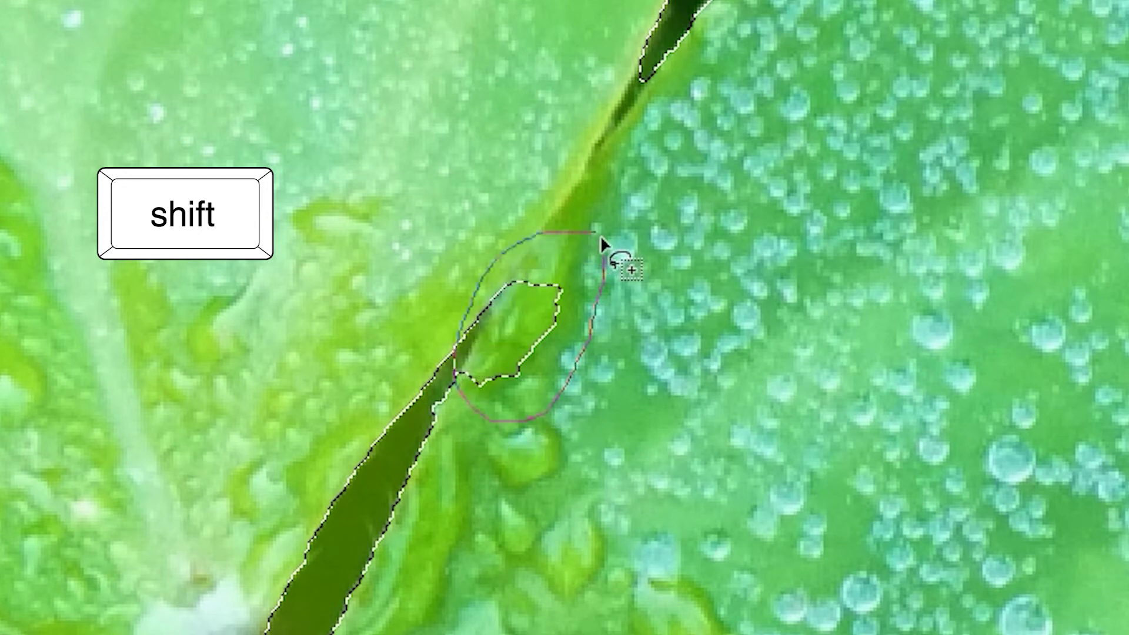
{"action": "left_click_drag", "start_coordinate": [598, 234], "coordinate": [607, 259]}
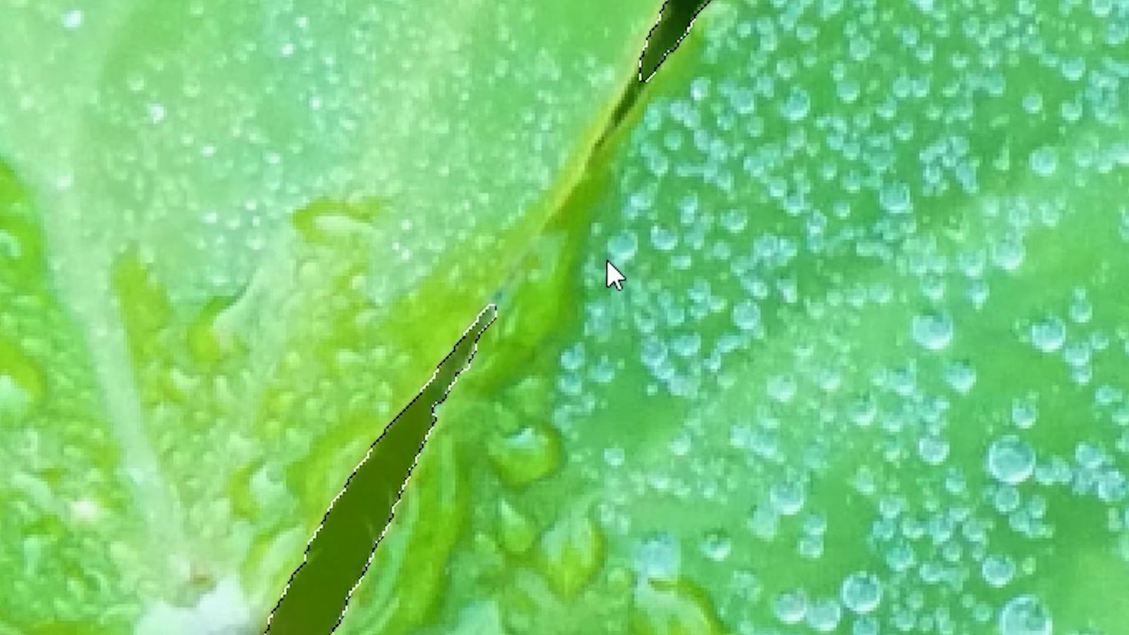
Zoom in and Alt-lasso the dark gap between the lower leaves out of the selection
{"action": "left_click_drag", "start_coordinate": [660, 393], "coordinate": [484, 265]}
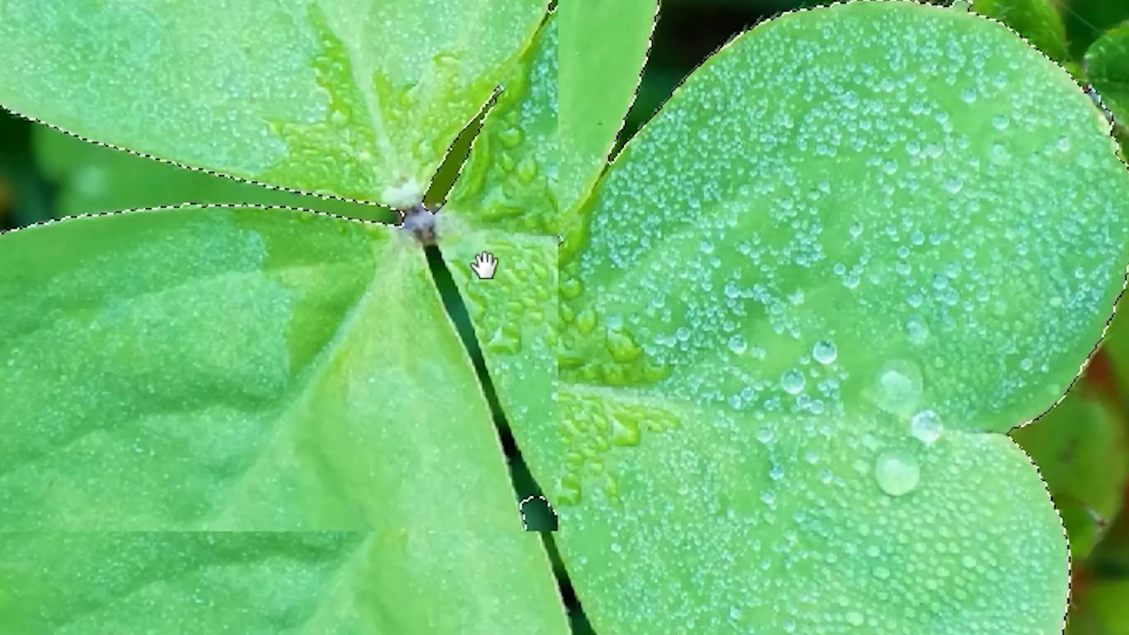
{"action": "left_click_drag", "start_coordinate": [396, 245], "coordinate": [664, 482]}
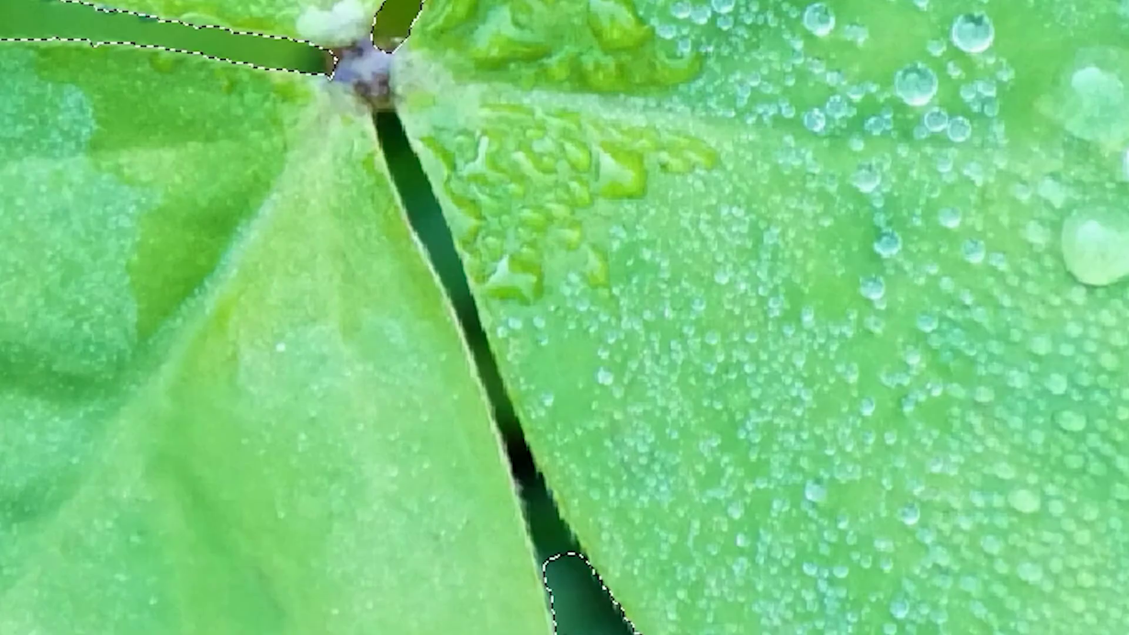
{"action": "key", "text": "alt"}
{"action": "left_click_drag", "start_coordinate": [365, 139], "coordinate": [365, 94]}
{"action": "left_click_drag", "start_coordinate": [590, 541], "coordinate": [617, 634]}
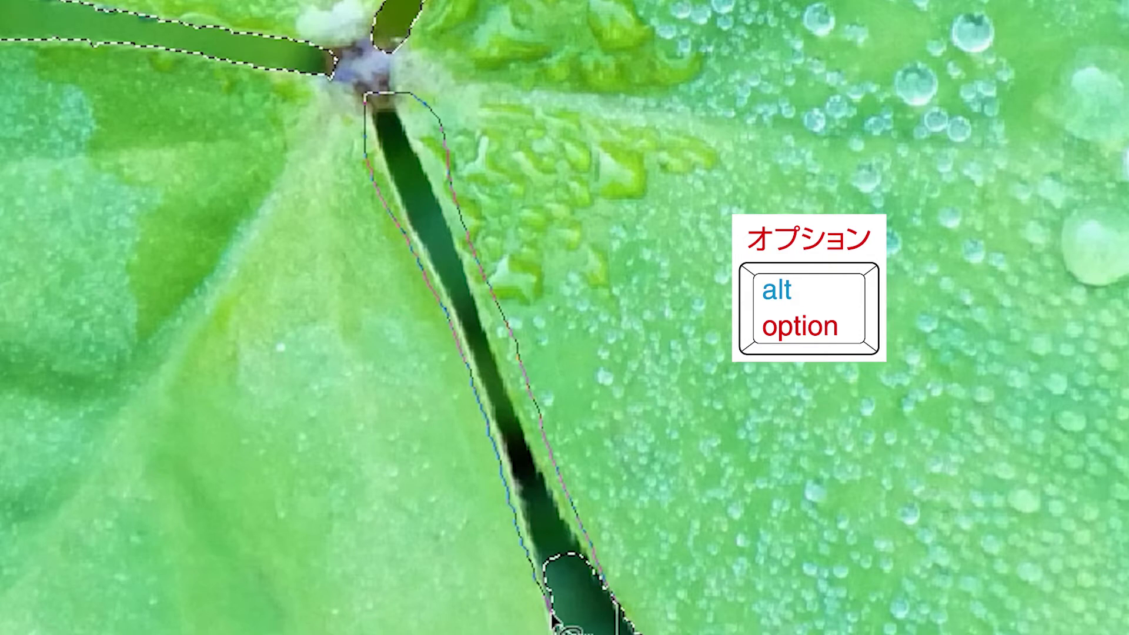
{"action": "left_click_drag", "start_coordinate": [557, 623], "coordinate": [580, 625]}
{"action": "scroll", "coordinate": [637, 454], "scroll_direction": "down", "scroll_amount": 3}
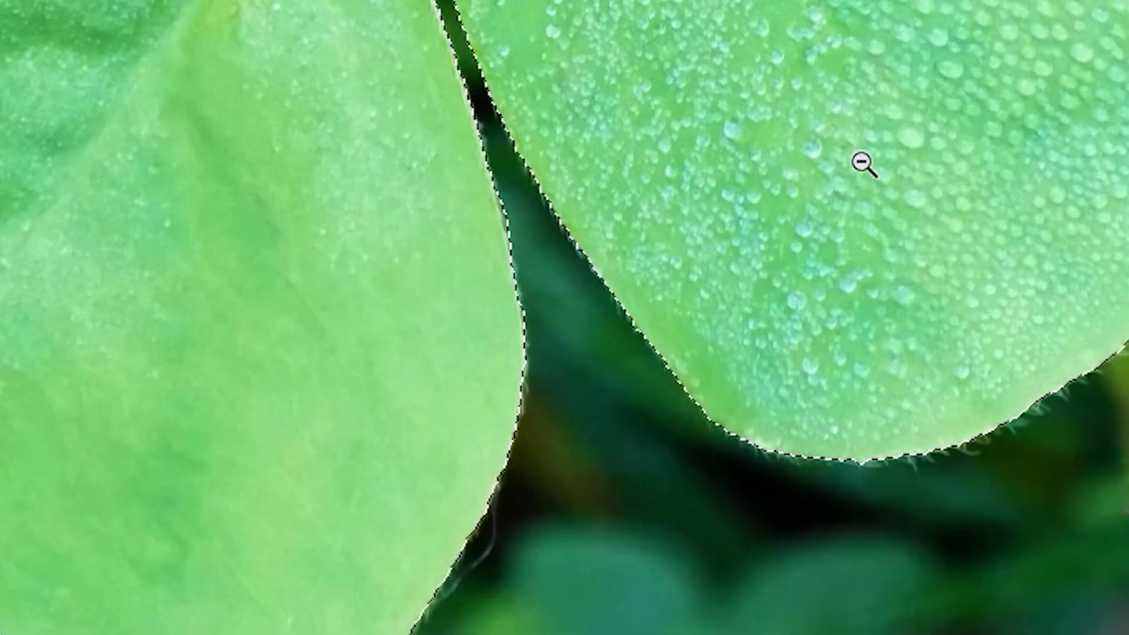
Near the red-tipped leaves, subtract the background notch, then Shift-lasso the missed leaf area back in
{"action": "left_click_drag", "start_coordinate": [862, 164], "coordinate": [997, 24]}
{"action": "scroll", "coordinate": [996, 24], "scroll_direction": "up", "scroll_amount": 5}
{"action": "left_click_drag", "start_coordinate": [787, 161], "coordinate": [787, 272]}
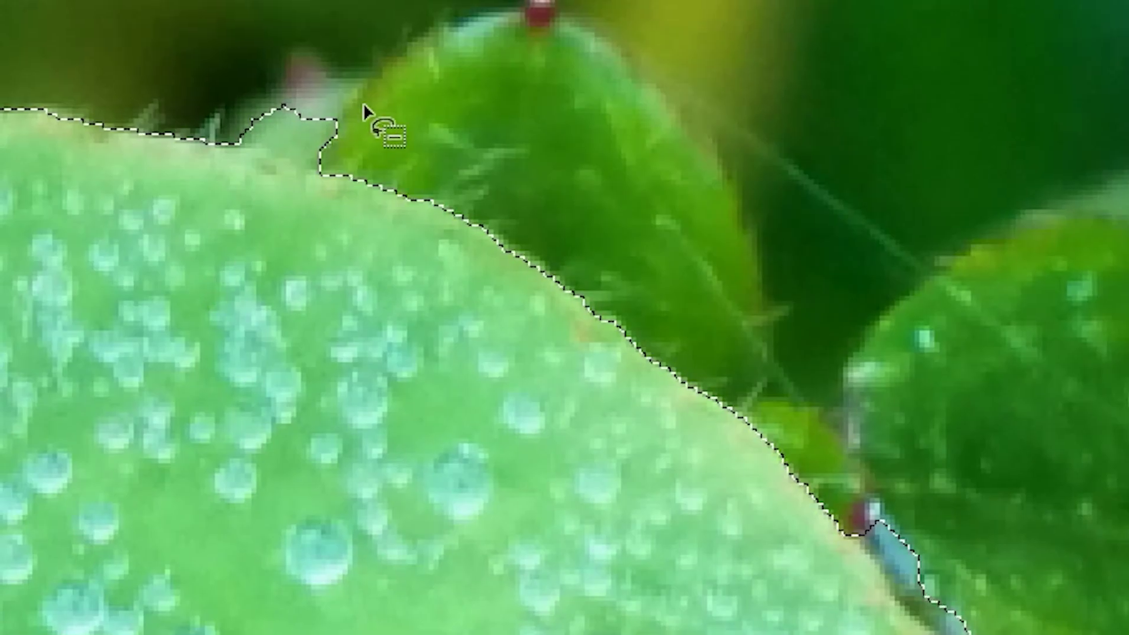
{"action": "key", "text": "alt"}
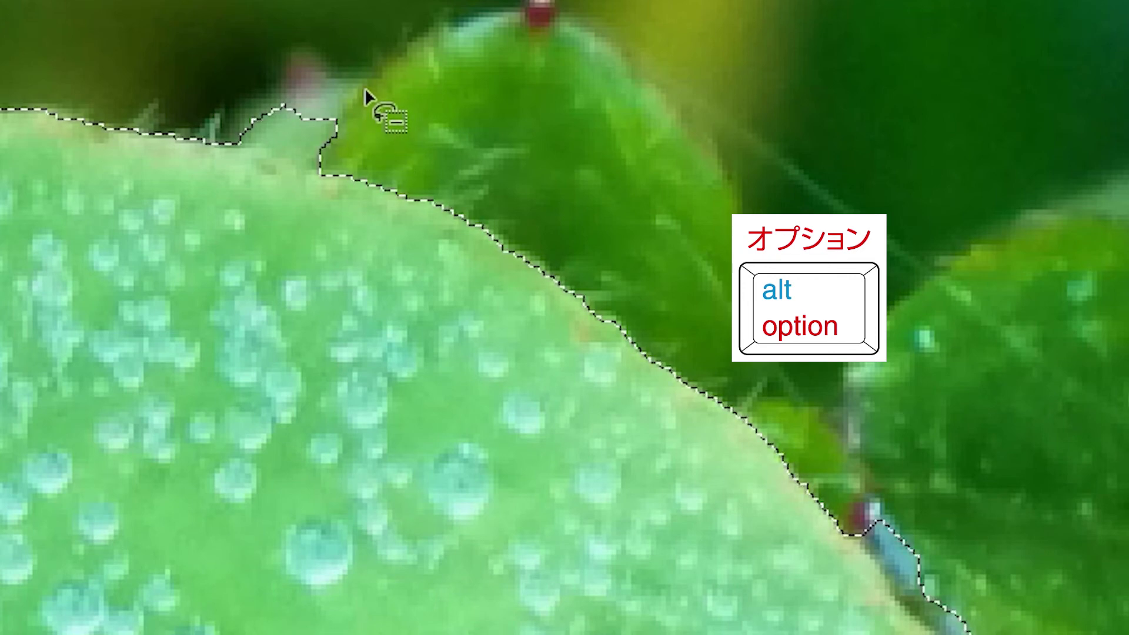
{"action": "mouse_move", "coordinate": [379, 203]}
{"action": "left_mouse_down"}
{"action": "mouse_move", "coordinate": [379, 102]}
{"action": "mouse_move", "coordinate": [374, 109]}
{"action": "left_mouse_up"}
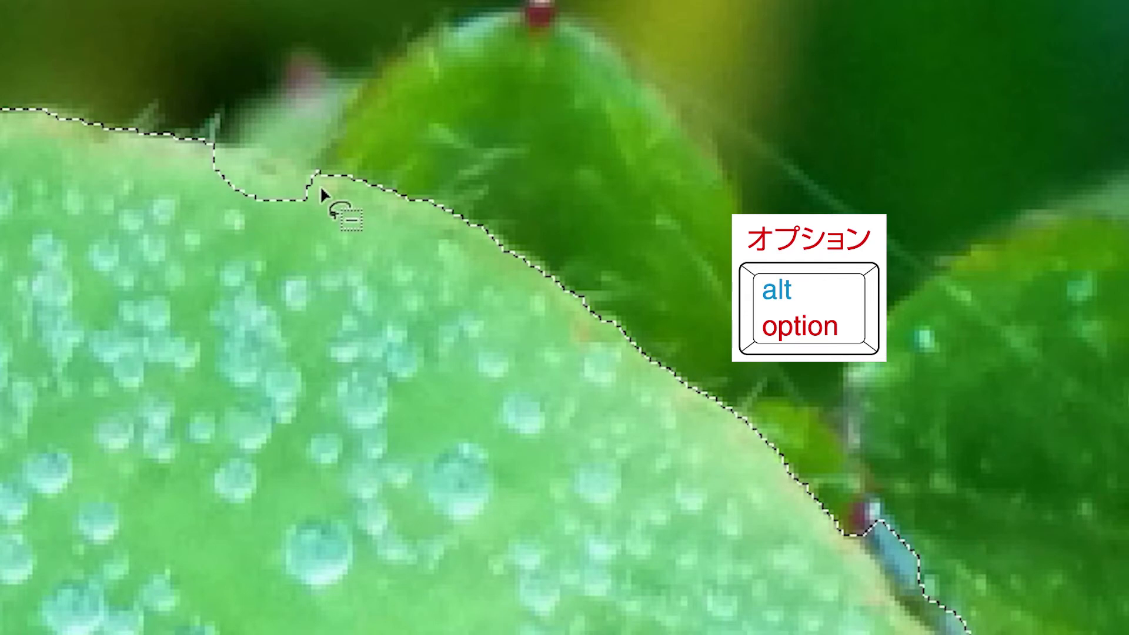
{"action": "key", "text": "shift"}
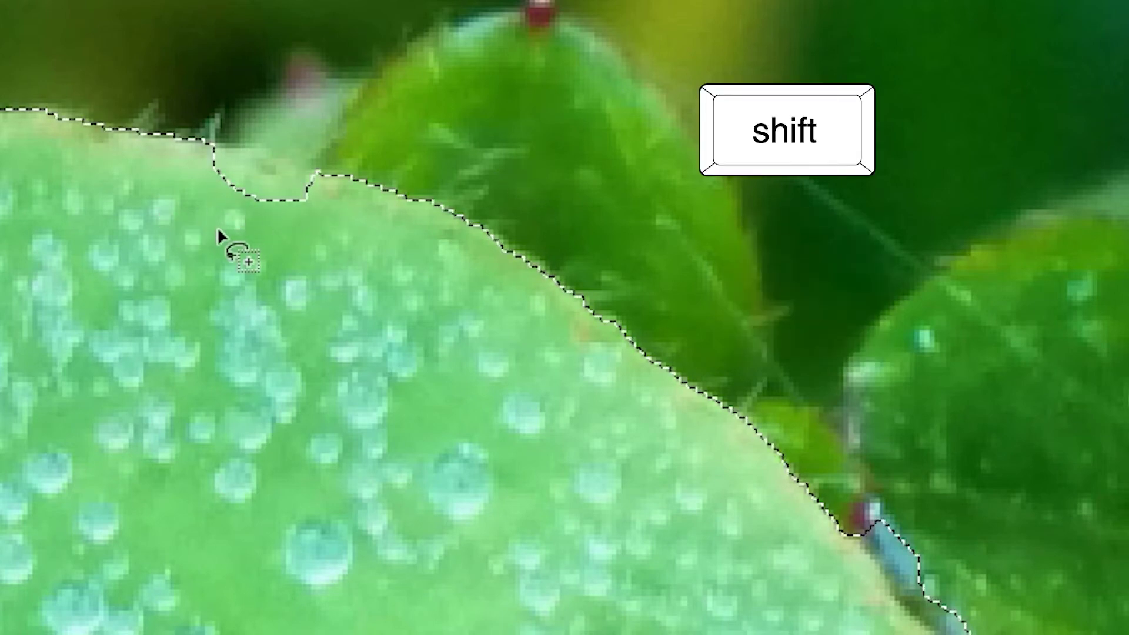
{"action": "left_click_drag", "start_coordinate": [218, 227], "coordinate": [322, 176]}
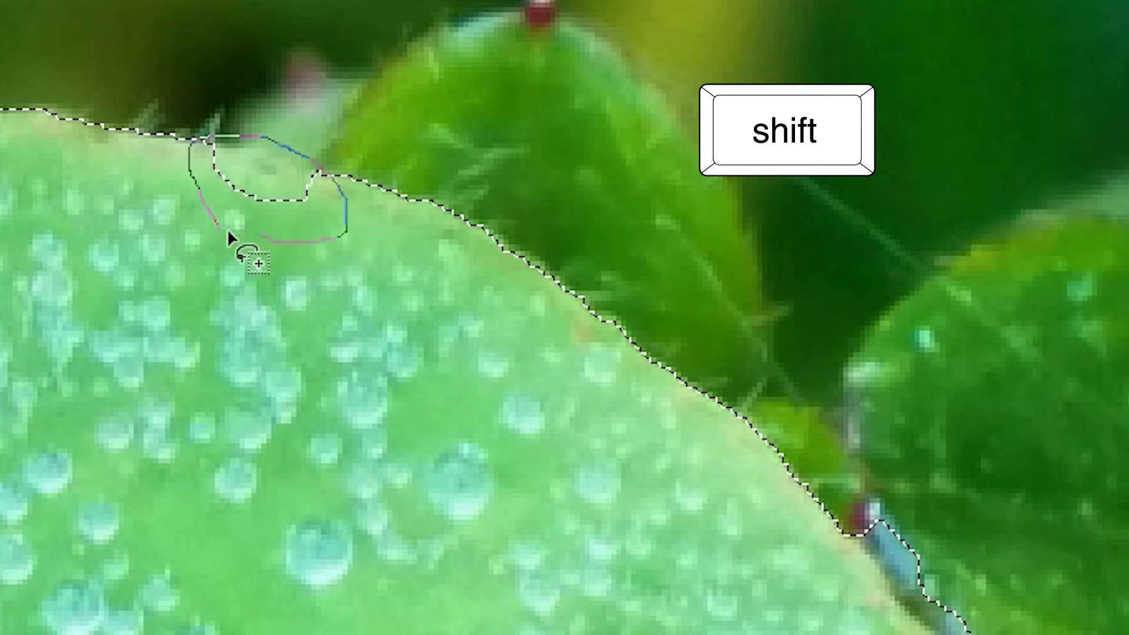
{"action": "left_click_drag", "start_coordinate": [217, 221], "coordinate": [218, 224]}
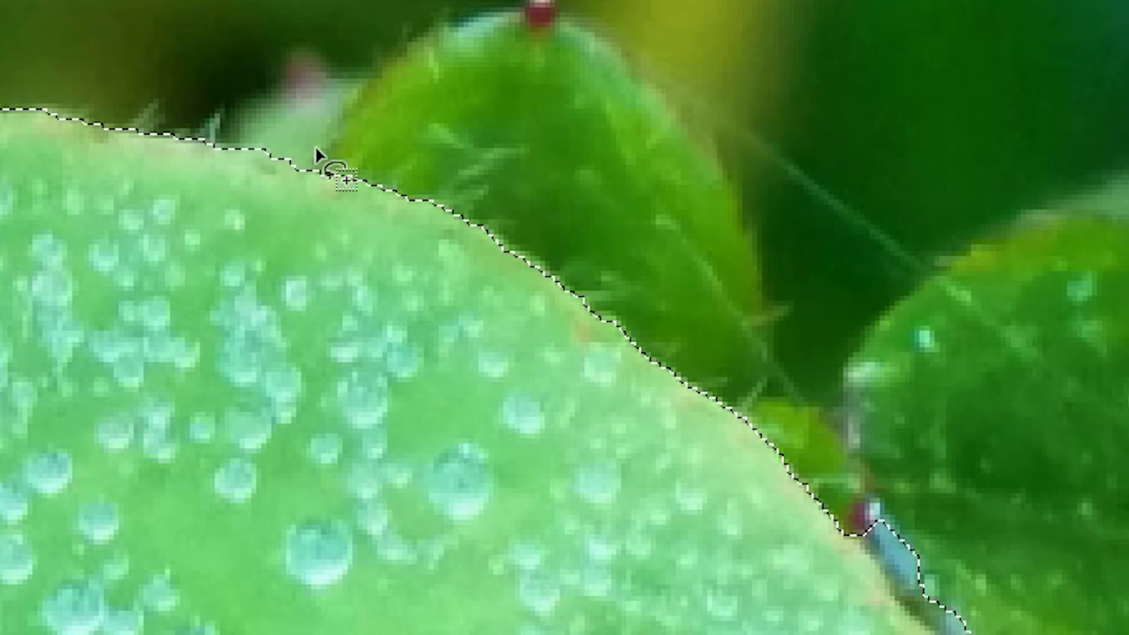
Lasso the small insect out of the selection and add a missed strip along the leaf edge
{"action": "left_click_drag", "start_coordinate": [612, 440], "coordinate": [282, 138]}
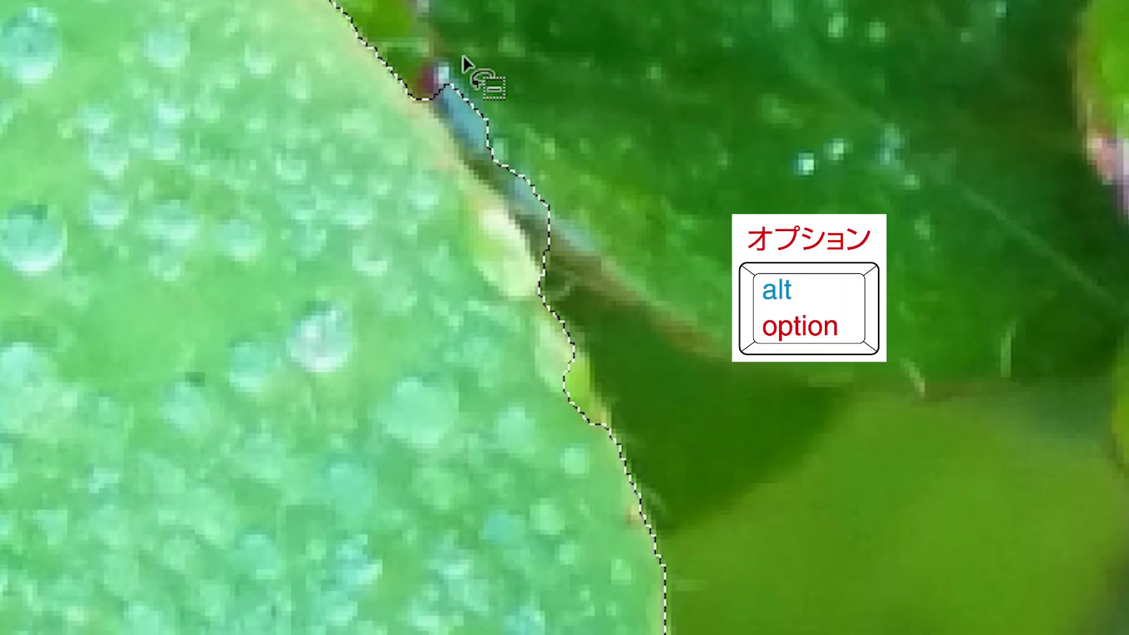
{"action": "mouse_move", "coordinate": [406, 147]}
{"action": "left_mouse_down"}
{"action": "mouse_move", "coordinate": [520, 291]}
{"action": "mouse_move", "coordinate": [586, 151]}
{"action": "left_mouse_up"}
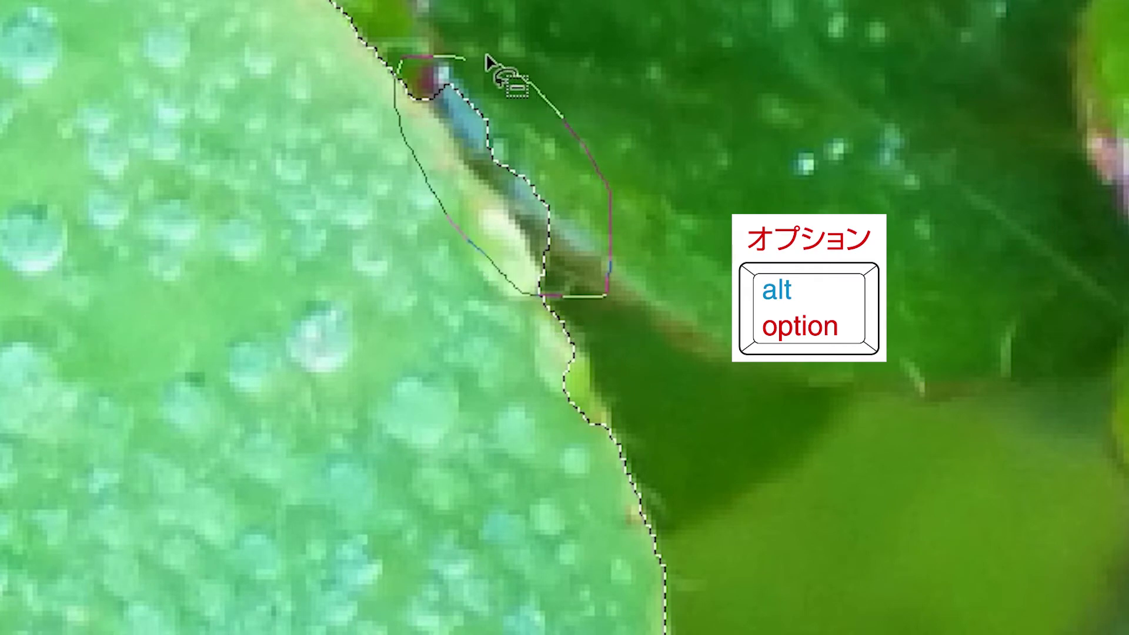
{"action": "mouse_move", "coordinate": [444, 43]}
{"action": "left_mouse_down"}
{"action": "mouse_move", "coordinate": [419, 56]}
{"action": "mouse_move", "coordinate": [554, 116]}
{"action": "left_mouse_up"}
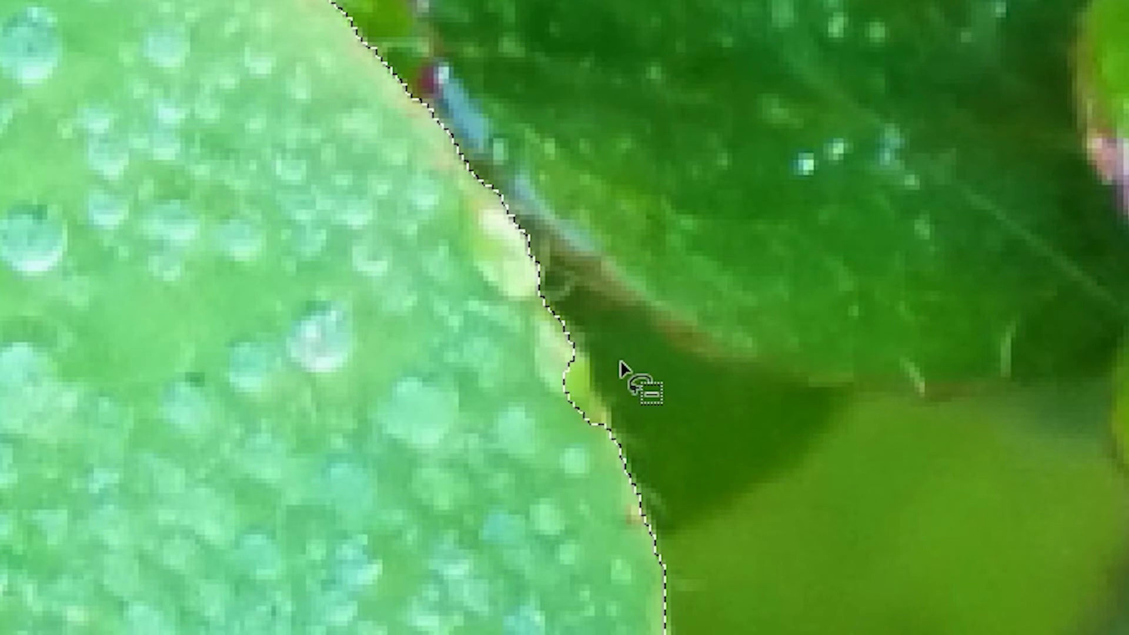
{"action": "key", "text": "shift"}
{"action": "mouse_move", "coordinate": [547, 457]}
{"action": "left_mouse_down"}
{"action": "mouse_move", "coordinate": [522, 408]}
{"action": "mouse_move", "coordinate": [576, 341]}
{"action": "left_mouse_up"}
{"action": "left_click_drag", "start_coordinate": [601, 422], "coordinate": [541, 457]}
{"action": "mouse_move", "coordinate": [522, 409]}
{"action": "left_mouse_down"}
{"action": "mouse_move", "coordinate": [604, 347]}
{"action": "mouse_move", "coordinate": [624, 447]}
{"action": "mouse_move", "coordinate": [568, 470]}
{"action": "mouse_move", "coordinate": [537, 465]}
{"action": "left_mouse_up"}
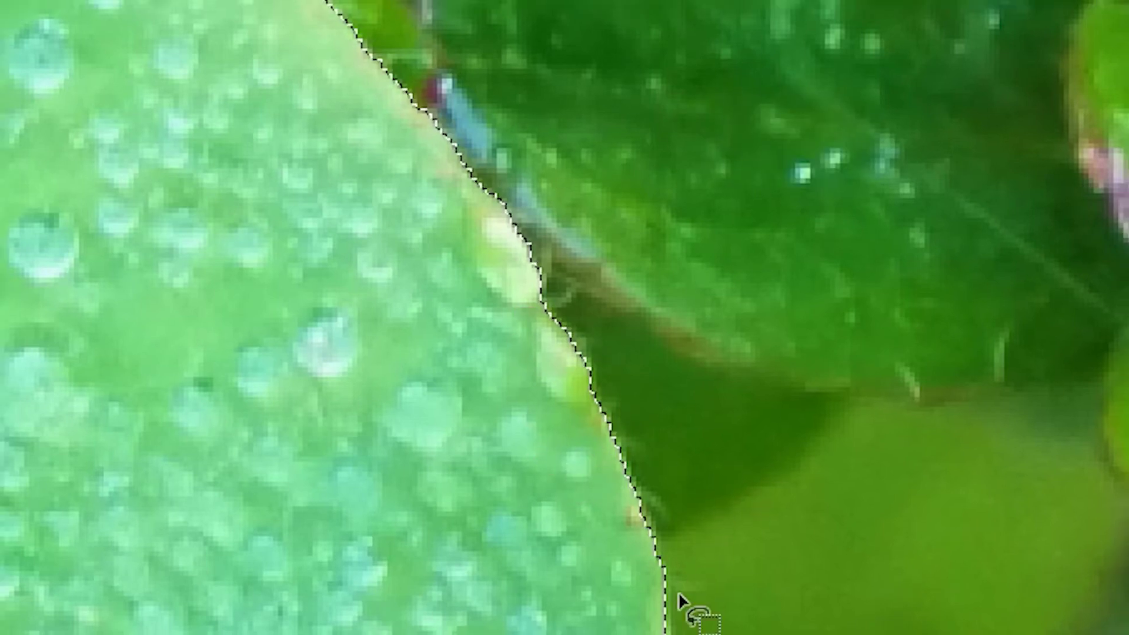
Zoom out to view the whole clover selection and enter Select and Mask
{"action": "key", "text": "ctrl+minus"}
{"action": "left_click", "coordinate": [239, 416], "text": "alt"}
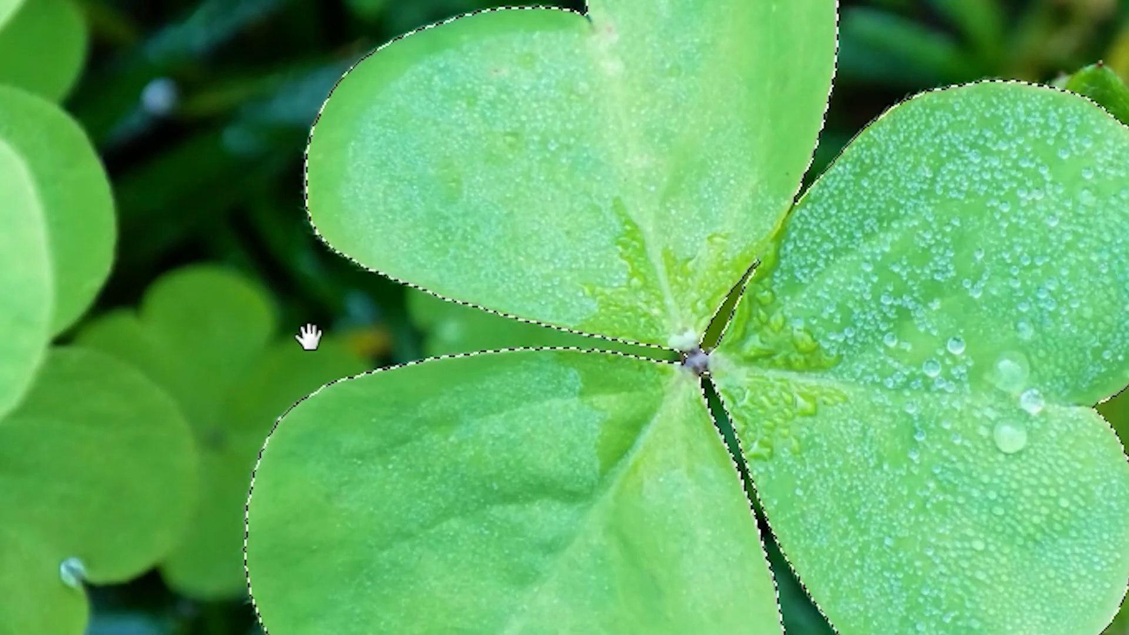
{"action": "left_click_drag", "start_coordinate": [415, 134], "coordinate": [757, 462]}
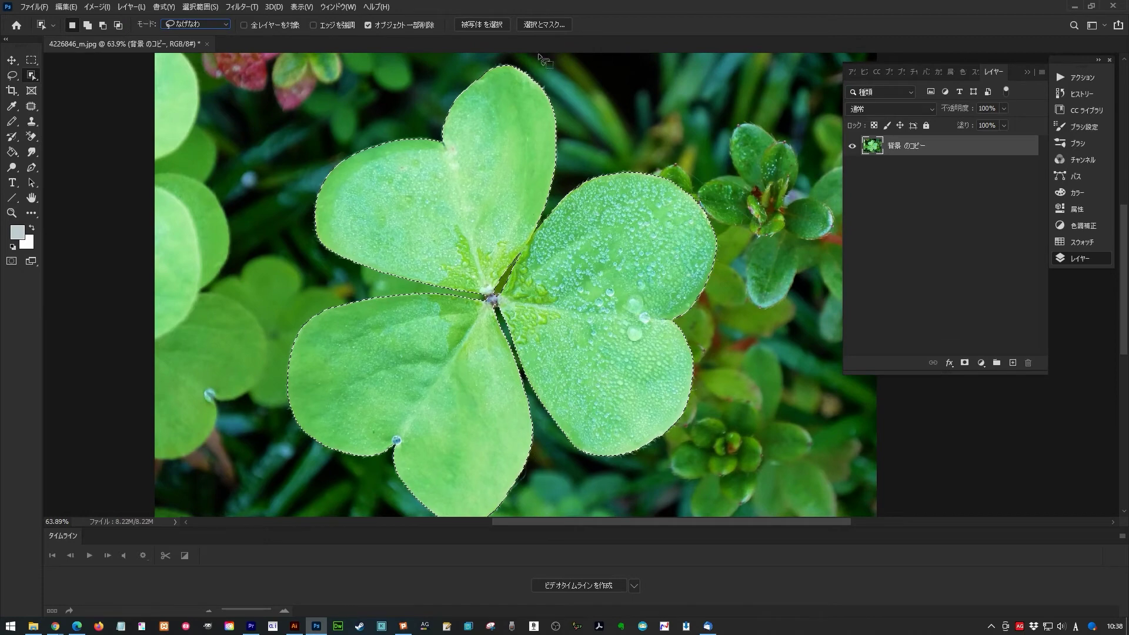
{"action": "left_click", "coordinate": [552, 26]}
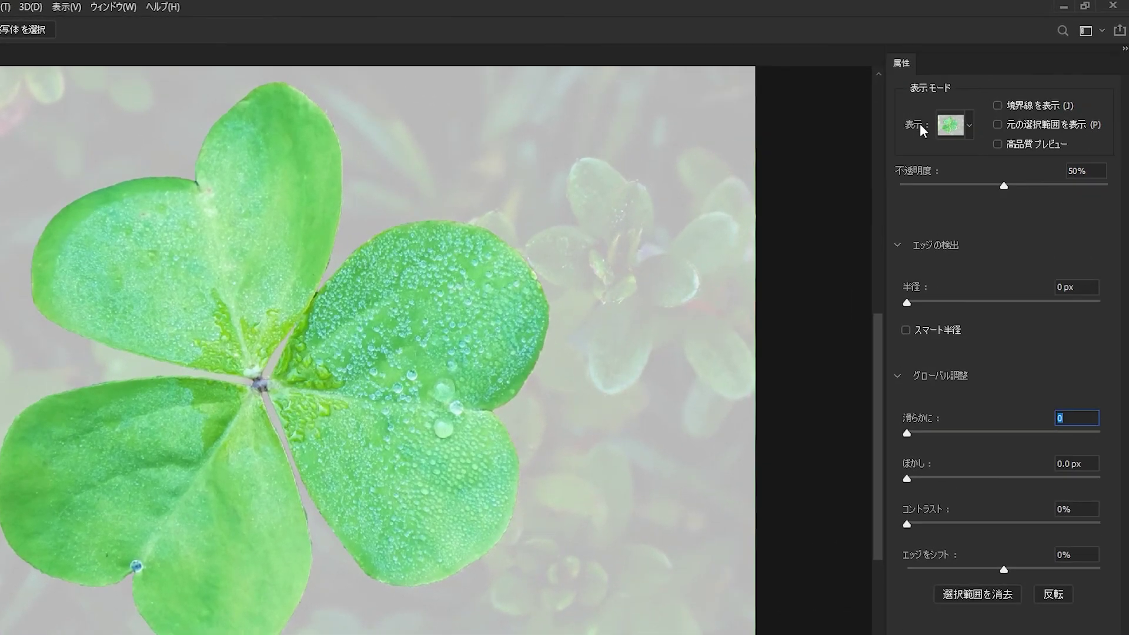
In Select and Mask, view On Layers, set Smooth 29 and Feather 5.3 px, and confirm with OK
{"action": "left_click", "coordinate": [968, 126]}
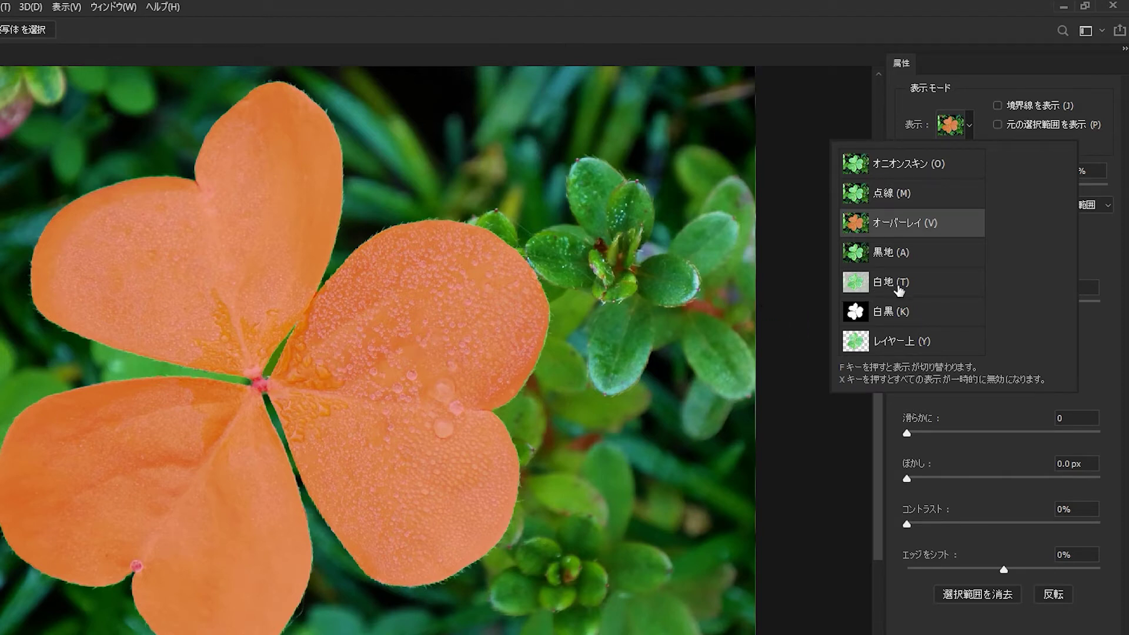
{"action": "left_click", "coordinate": [954, 156]}
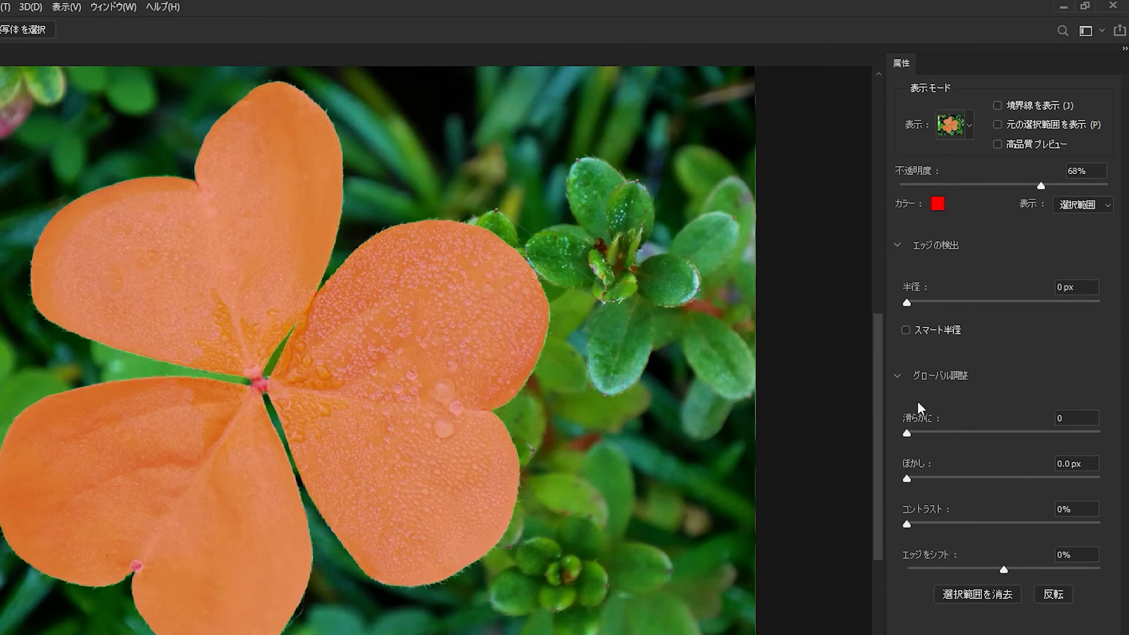
{"action": "left_click_drag", "start_coordinate": [908, 434], "coordinate": [940, 433]}
{"action": "left_click_drag", "start_coordinate": [907, 477], "coordinate": [937, 471]}
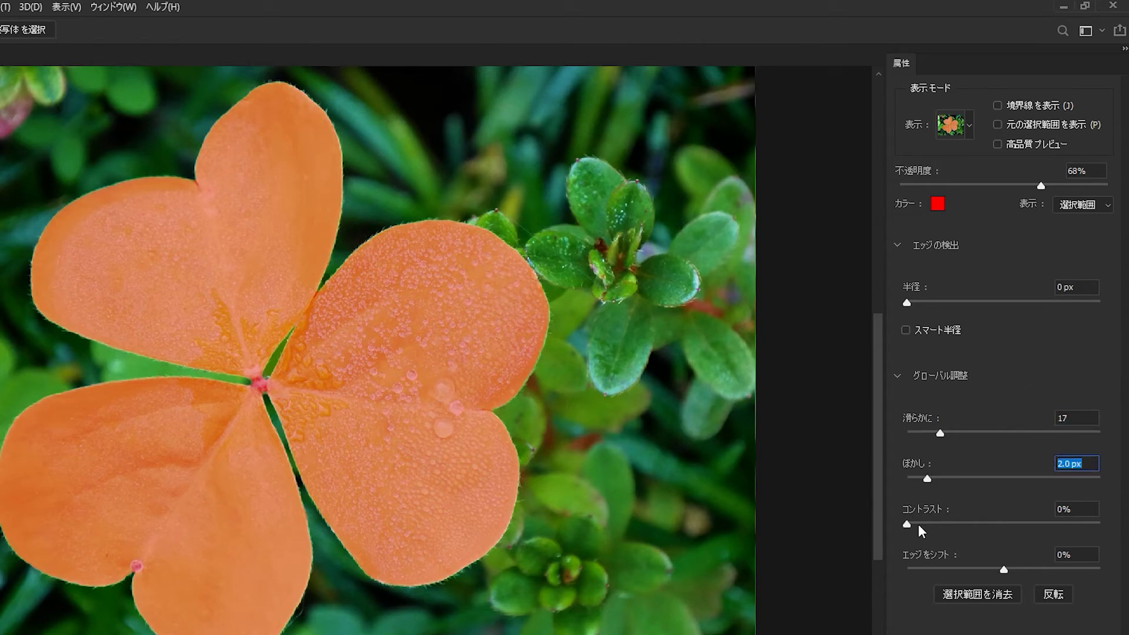
{"action": "left_click", "coordinate": [970, 127]}
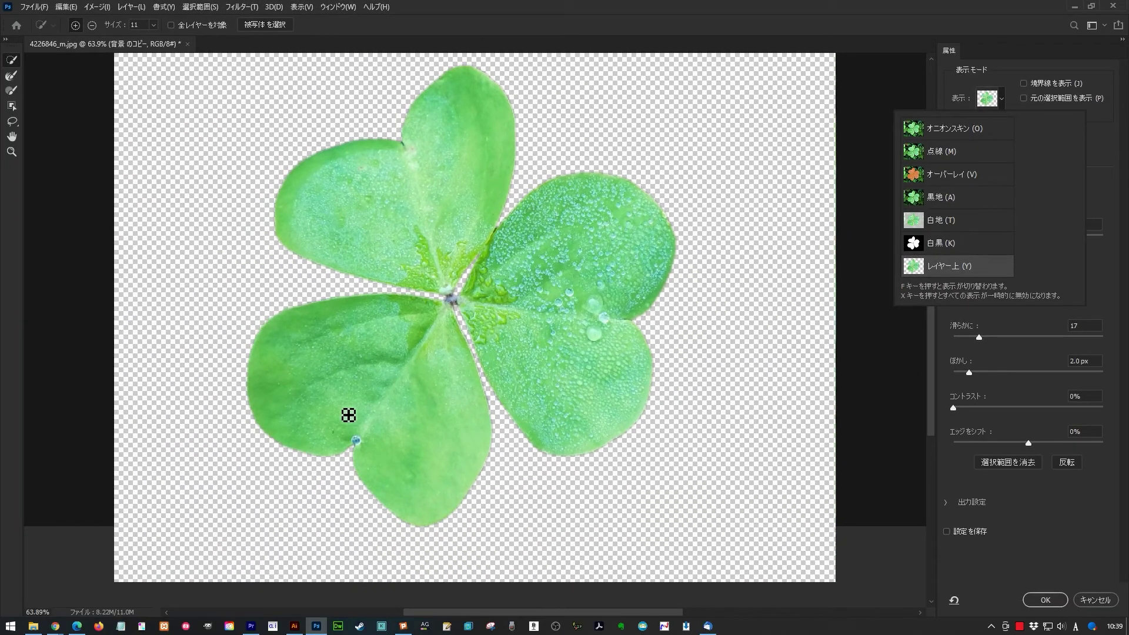
{"action": "mouse_move", "coordinate": [980, 339]}
{"action": "left_mouse_down"}
{"action": "mouse_move", "coordinate": [1025, 340]}
{"action": "mouse_move", "coordinate": [975, 340]}
{"action": "left_mouse_up"}
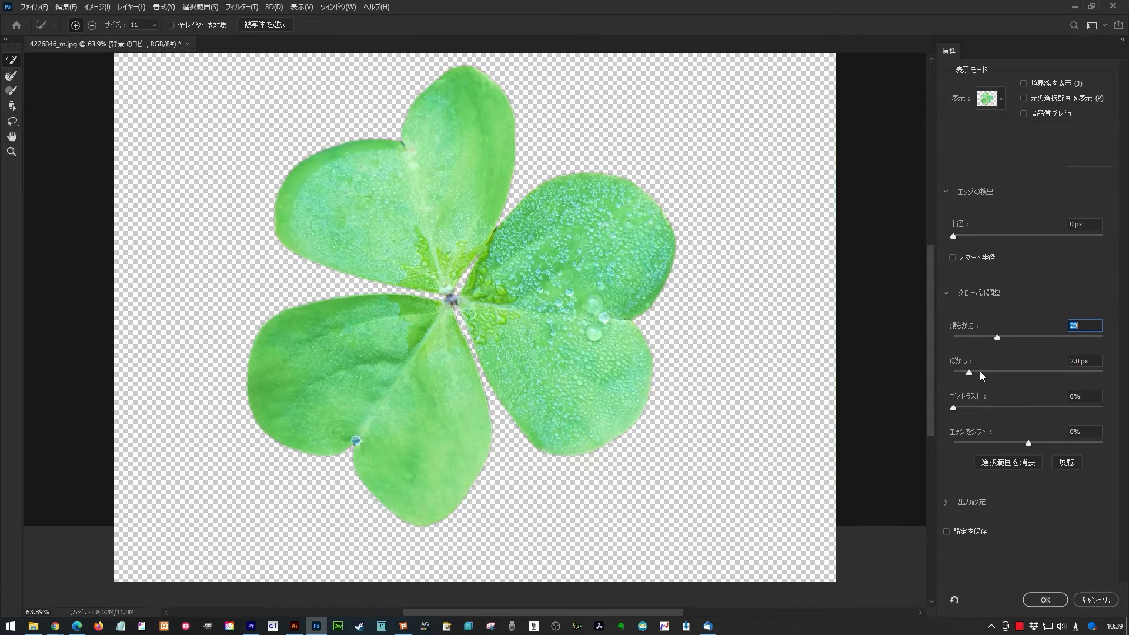
{"action": "mouse_move", "coordinate": [1019, 372]}
{"action": "left_mouse_down"}
{"action": "mouse_move", "coordinate": [981, 372]}
{"action": "mouse_move", "coordinate": [995, 373]}
{"action": "left_mouse_up"}
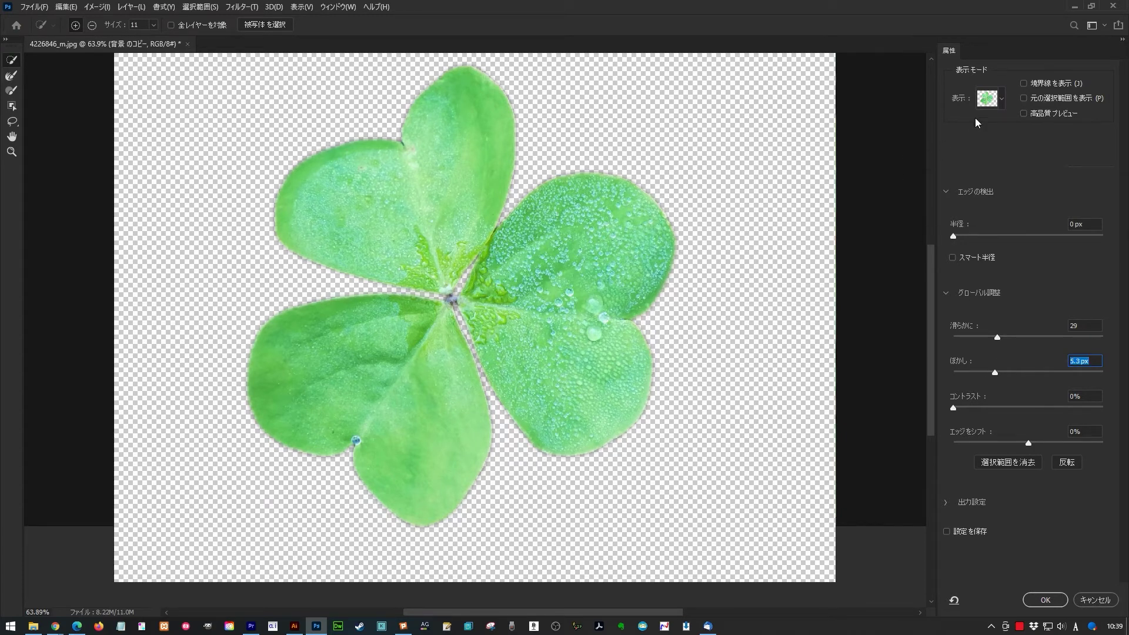
{"action": "left_click", "coordinate": [1001, 103]}
{"action": "left_click", "coordinate": [1003, 103]}
{"action": "left_click", "coordinate": [1046, 600]}
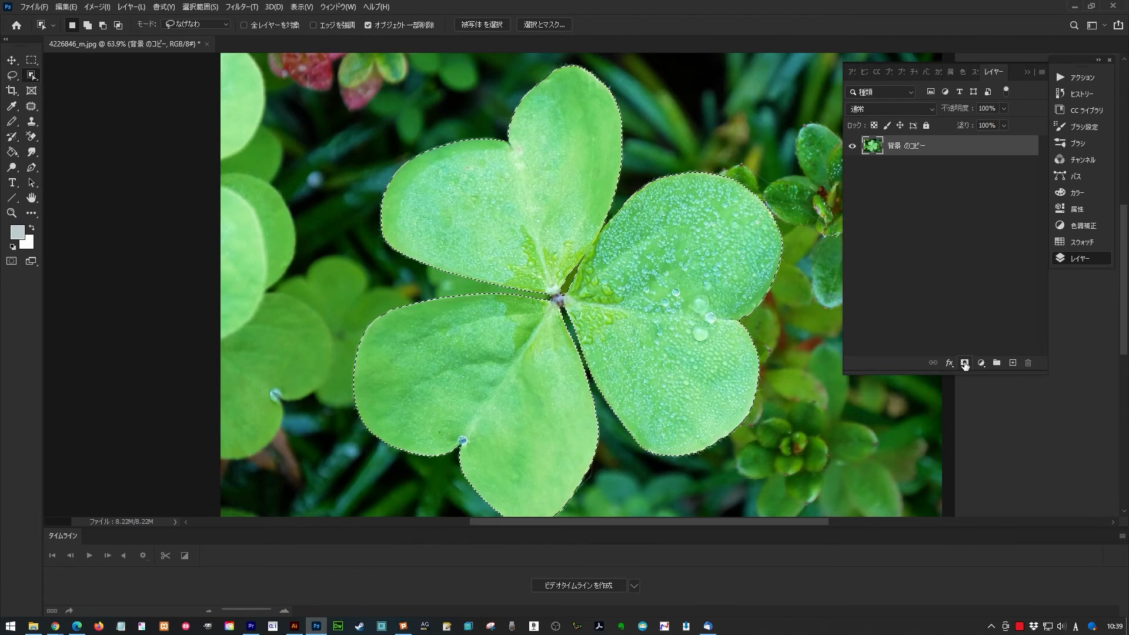
Add a layer mask to the background copy so only the clover shows on transparency
{"action": "left_click", "coordinate": [965, 364]}
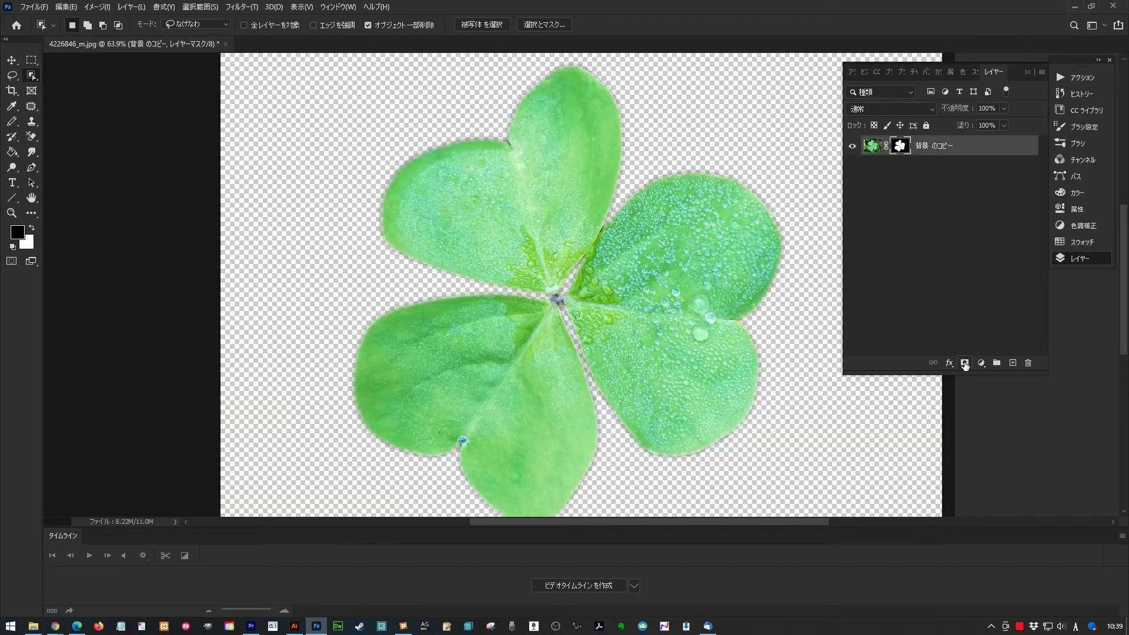
{"action": "right_click", "coordinate": [899, 146]}
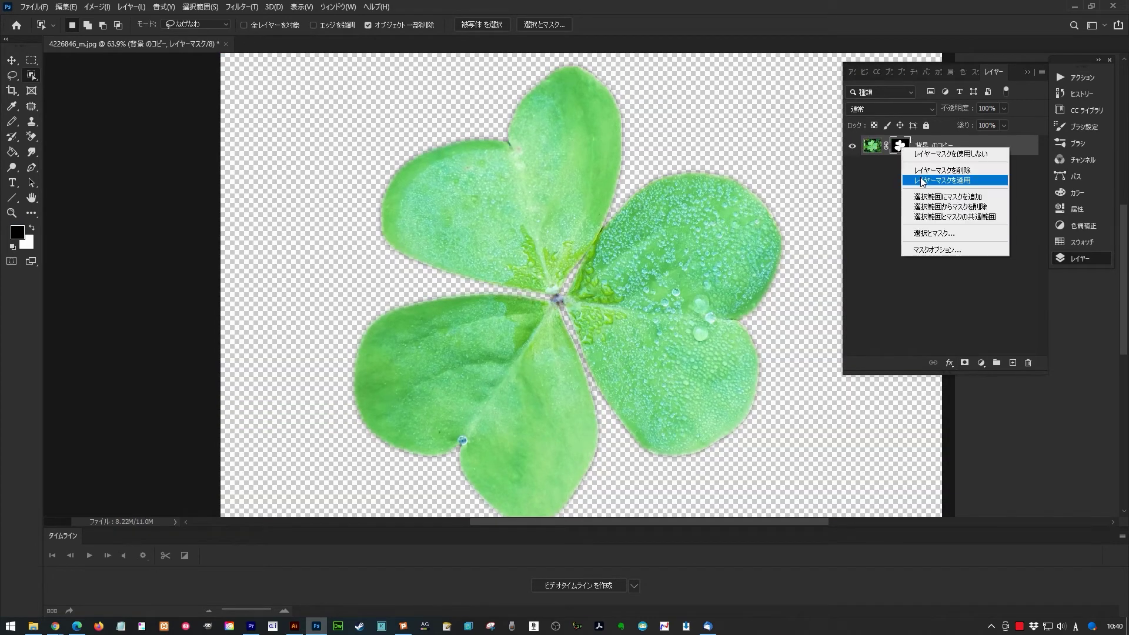
{"action": "left_click", "coordinate": [878, 176]}
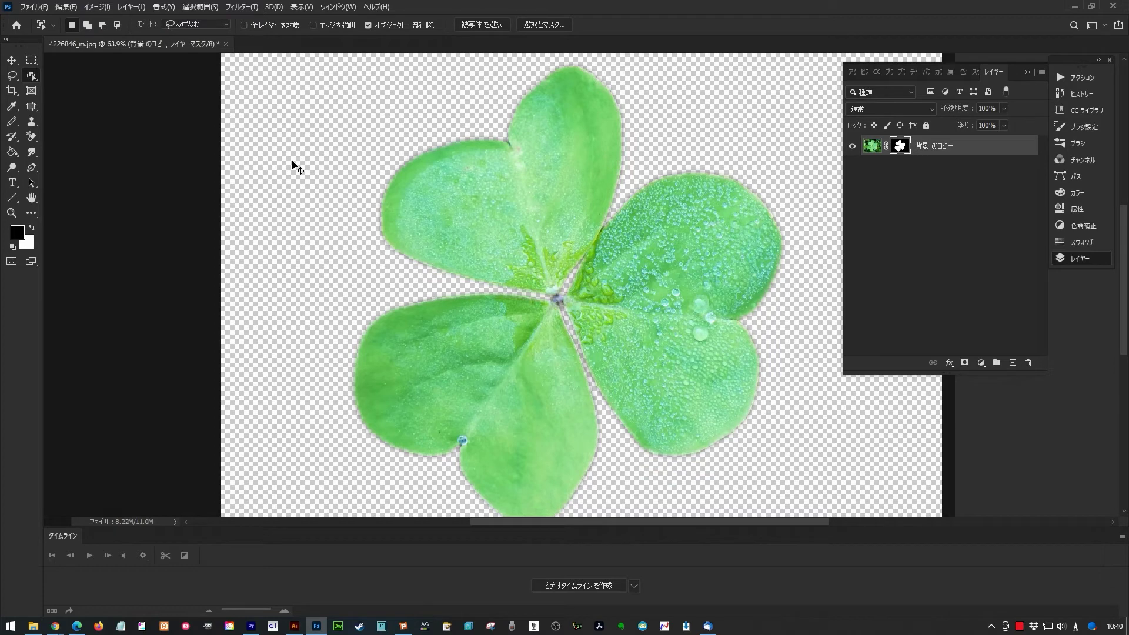
{"action": "left_click", "coordinate": [40, 7]}
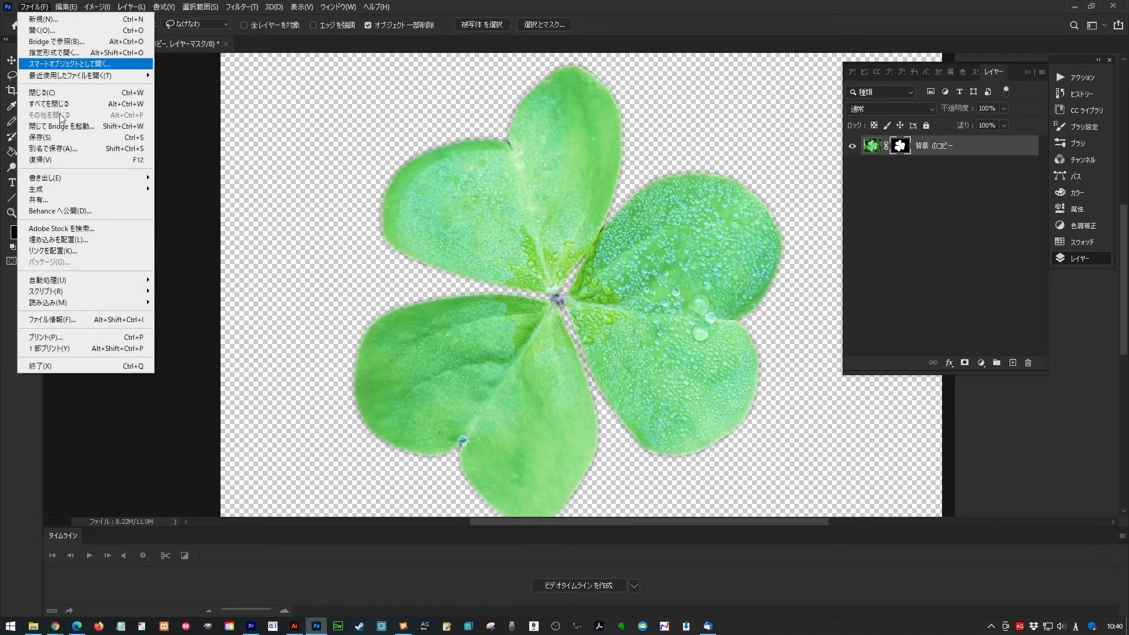
Save the cut-out clover as 4226846_m.psd in Photoshop PSD format
{"action": "left_click", "coordinate": [69, 149]}
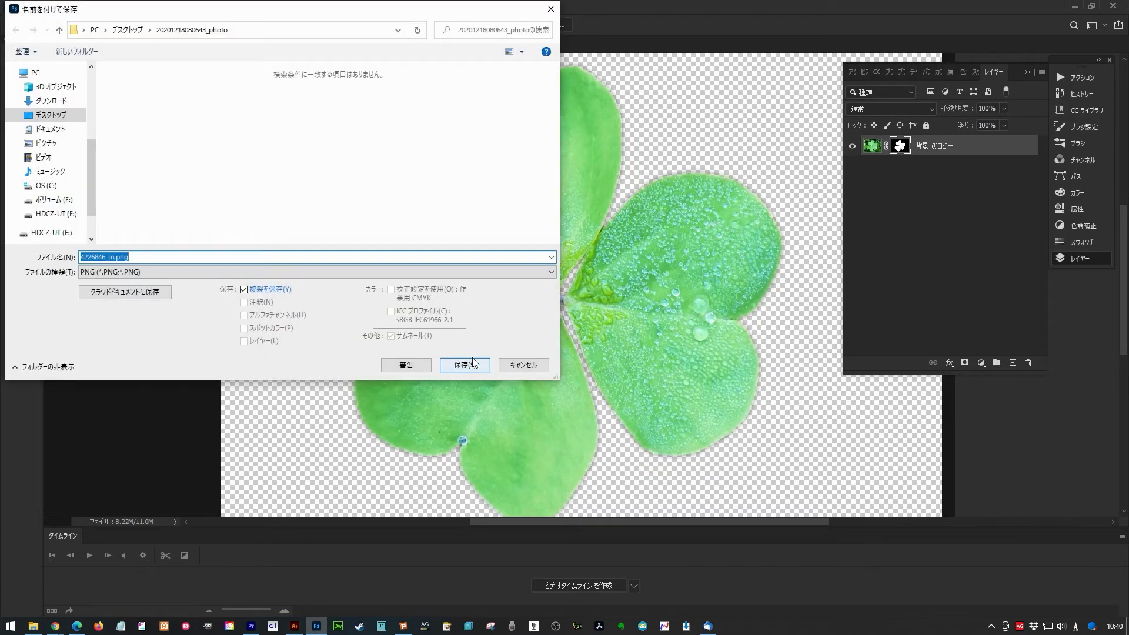
{"action": "left_click", "coordinate": [111, 273]}
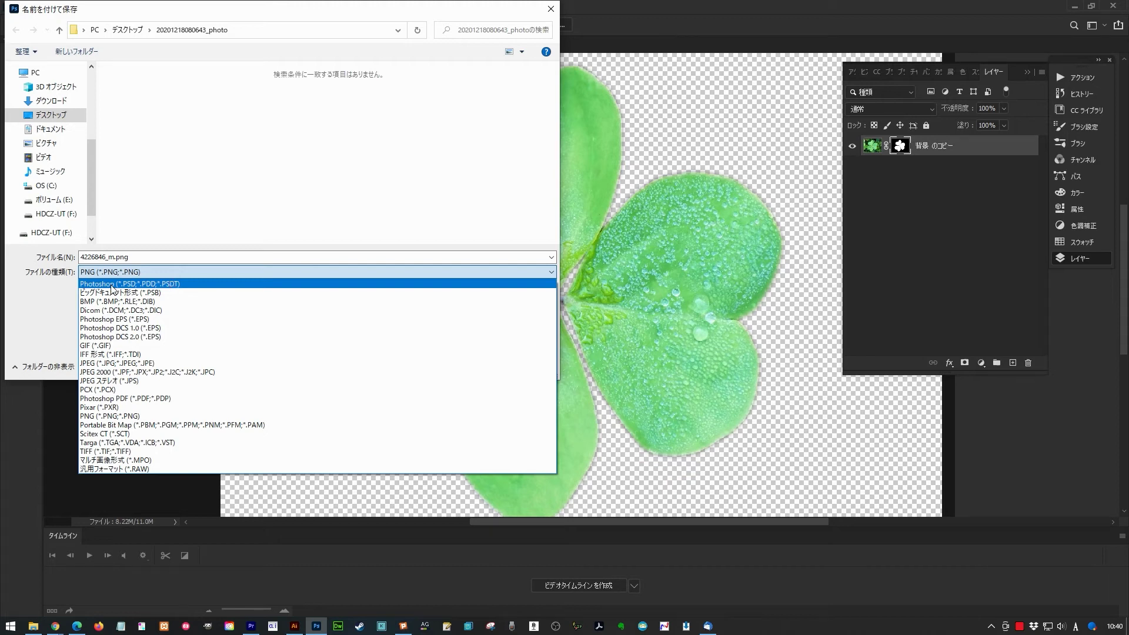
{"action": "left_click", "coordinate": [148, 285]}
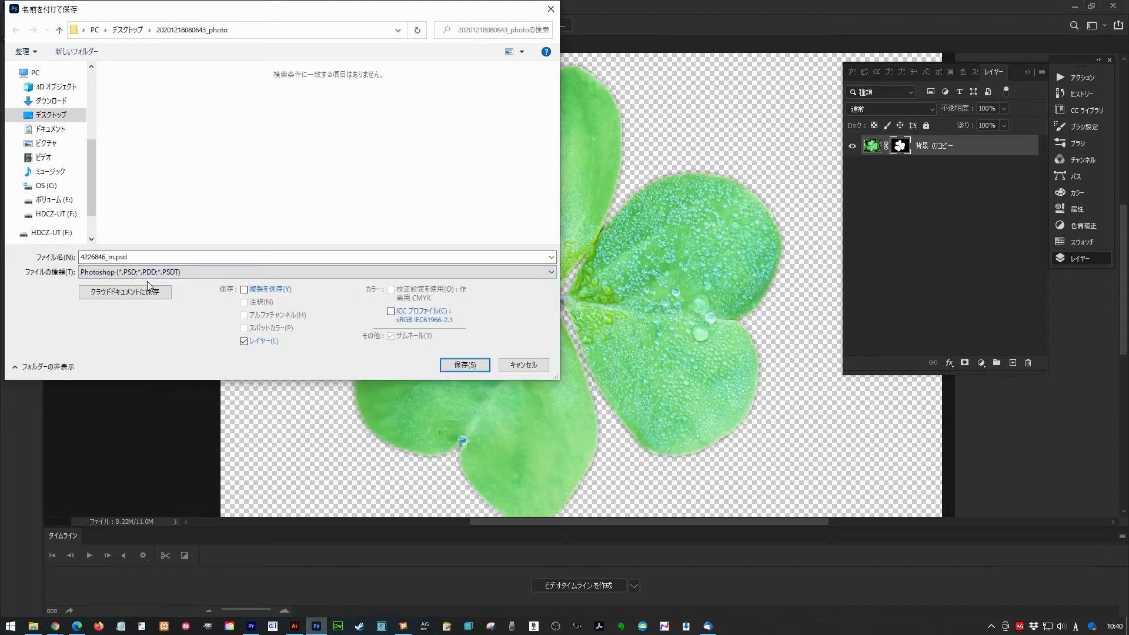
{"action": "left_click", "coordinate": [465, 366]}
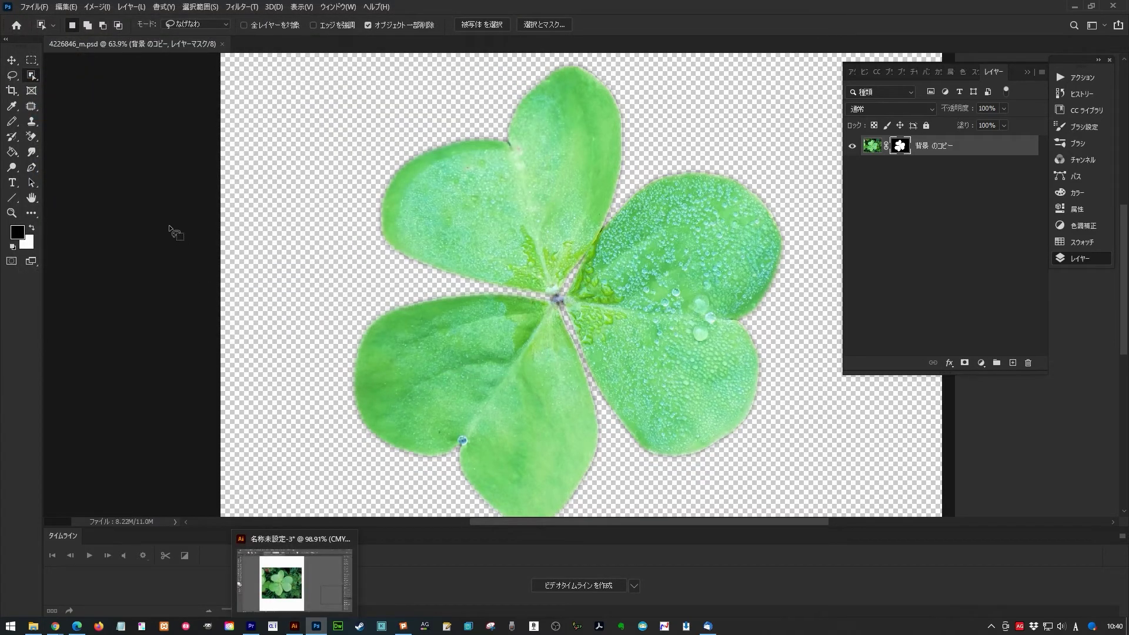
Convert the clover image to CMYK colour mode, accepting the warning
{"action": "left_click", "coordinate": [106, 7]}
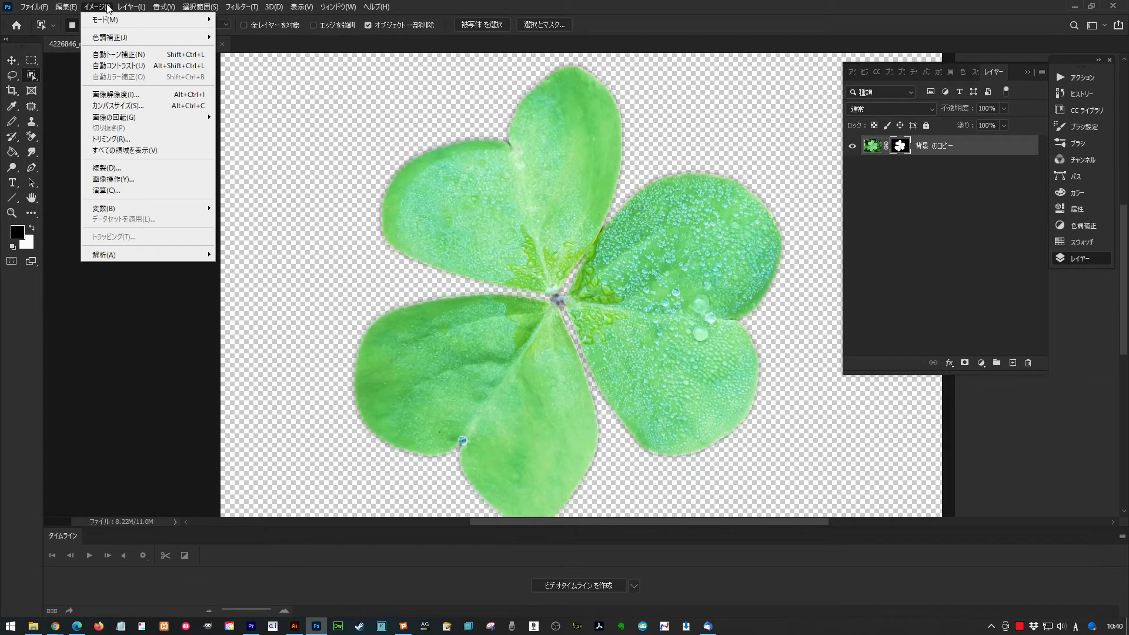
{"action": "mouse_move", "coordinate": [115, 19]}
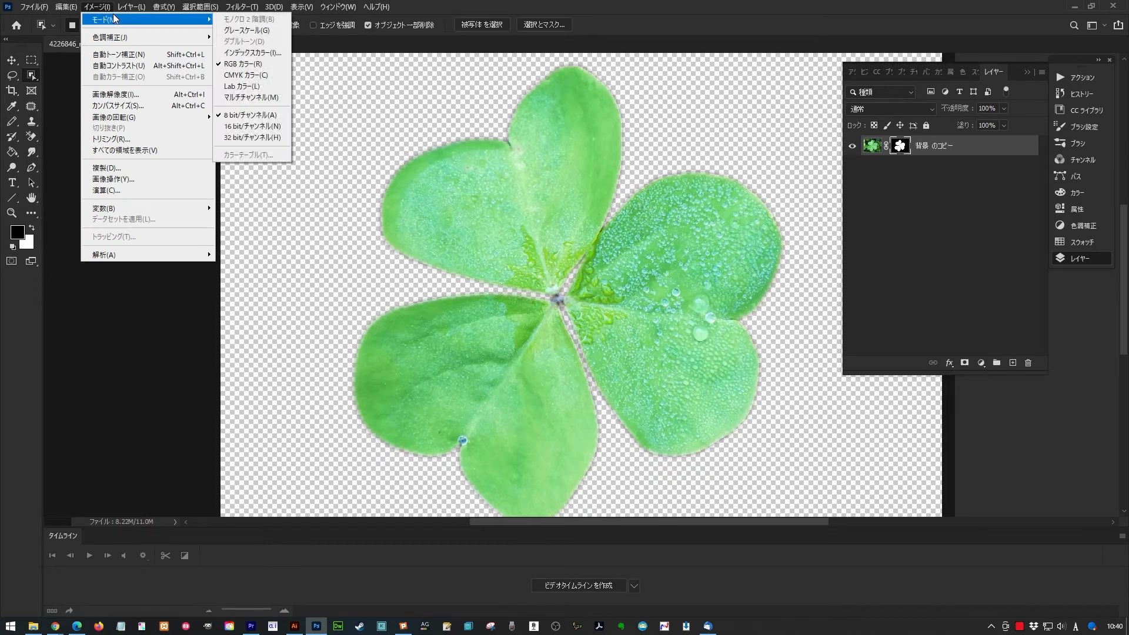
{"action": "left_click", "coordinate": [255, 80]}
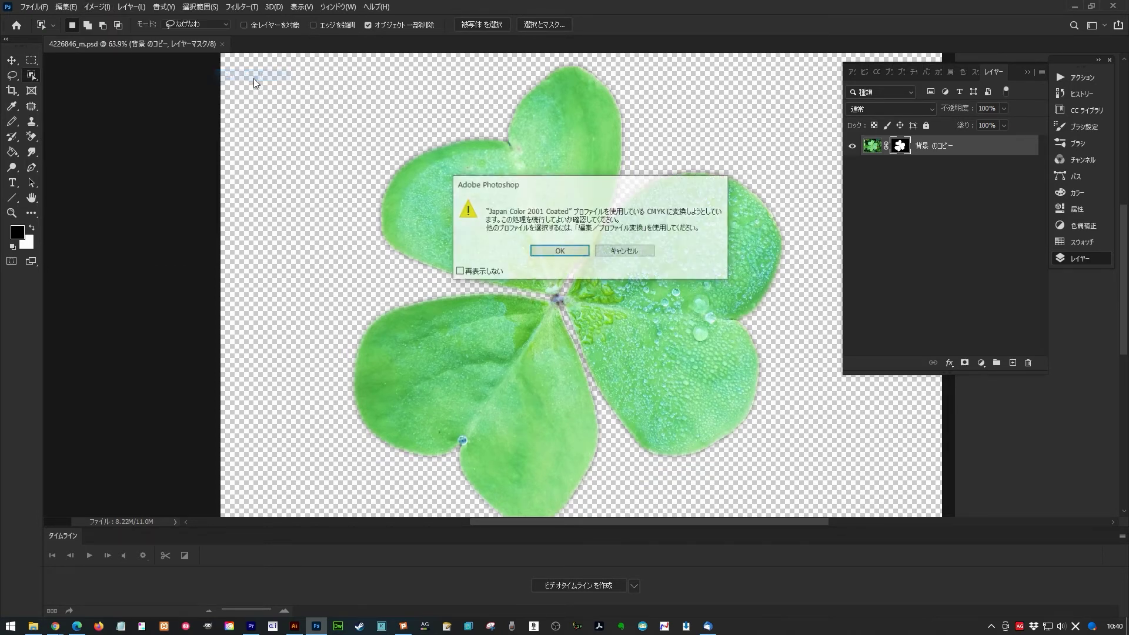
{"action": "left_click", "coordinate": [568, 251]}
Set the image resolution to 400 ppi with resampling turned off
{"action": "left_click", "coordinate": [92, 7]}
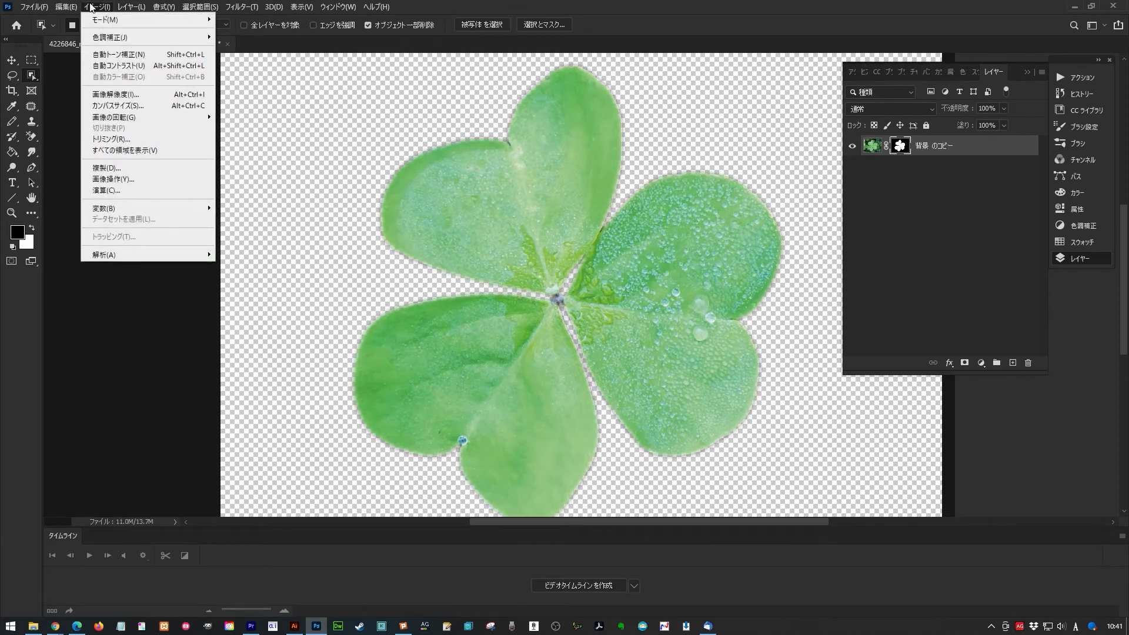
{"action": "left_click", "coordinate": [135, 96]}
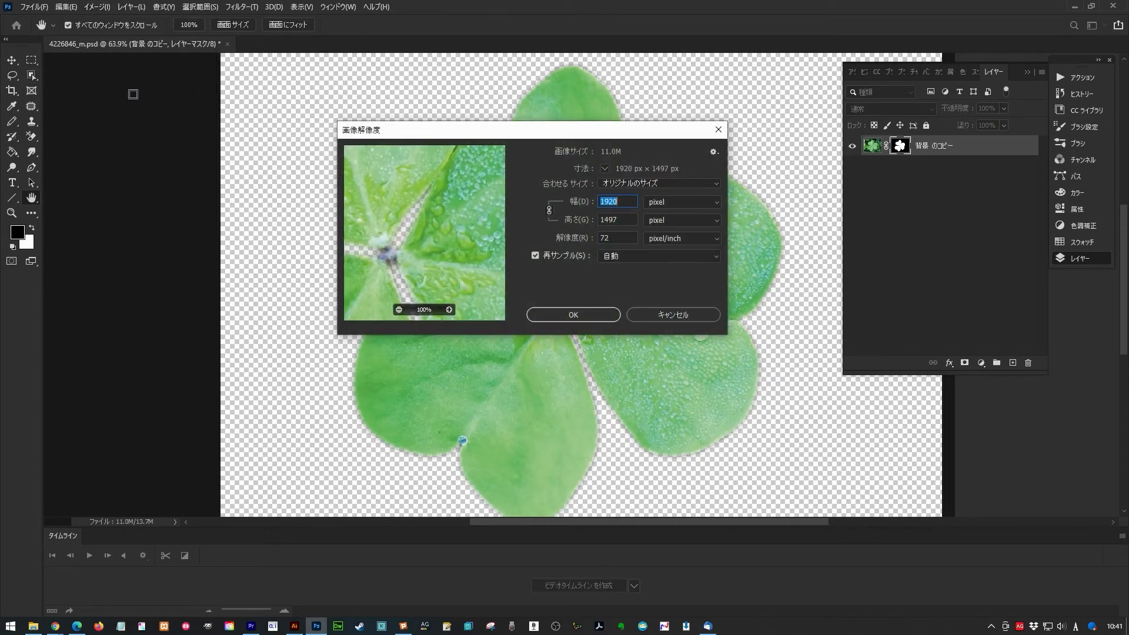
{"action": "left_click", "coordinate": [624, 238]}
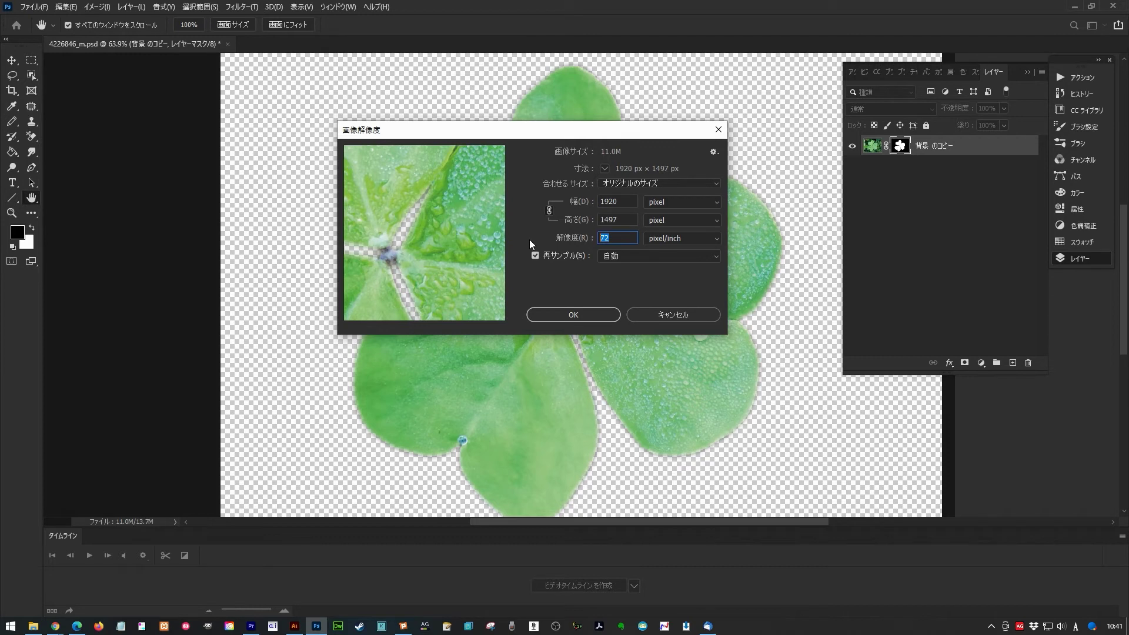
{"action": "type", "text": "400"}
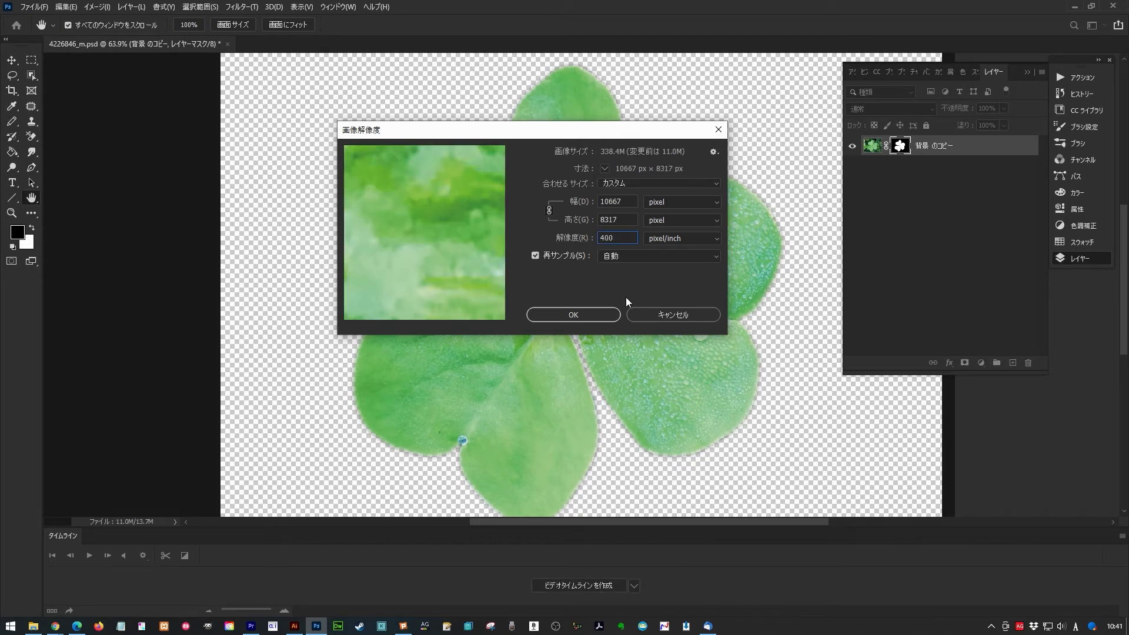
{"action": "left_click", "coordinate": [659, 315]}
{"action": "key", "text": "ctrl+alt+i"}
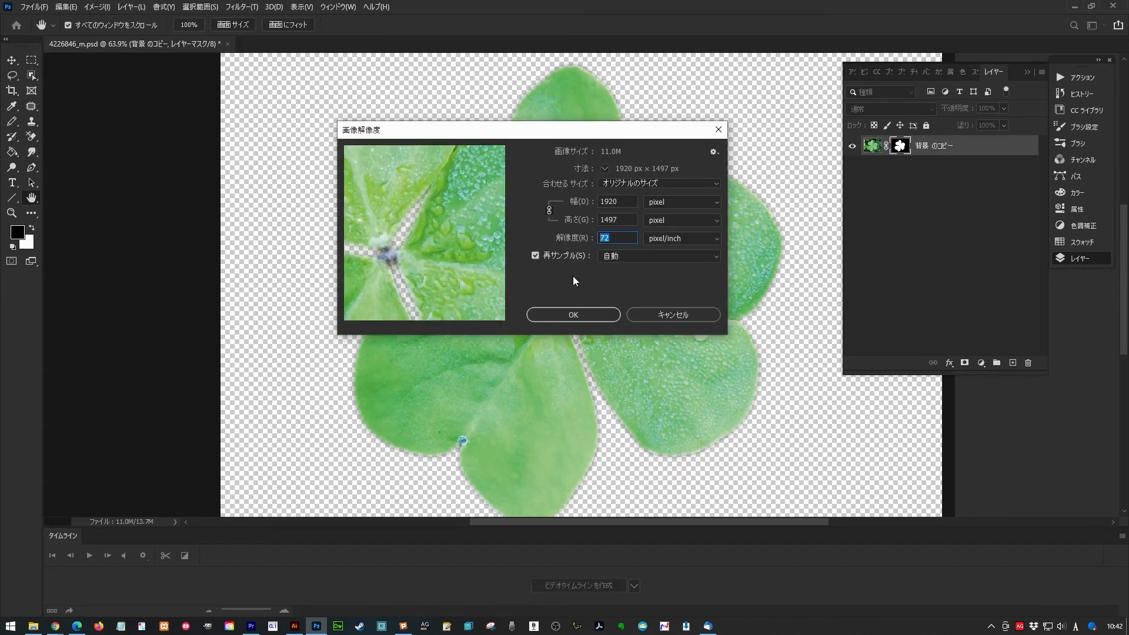
{"action": "left_click", "coordinate": [535, 257]}
{"action": "double_click", "coordinate": [618, 239]}
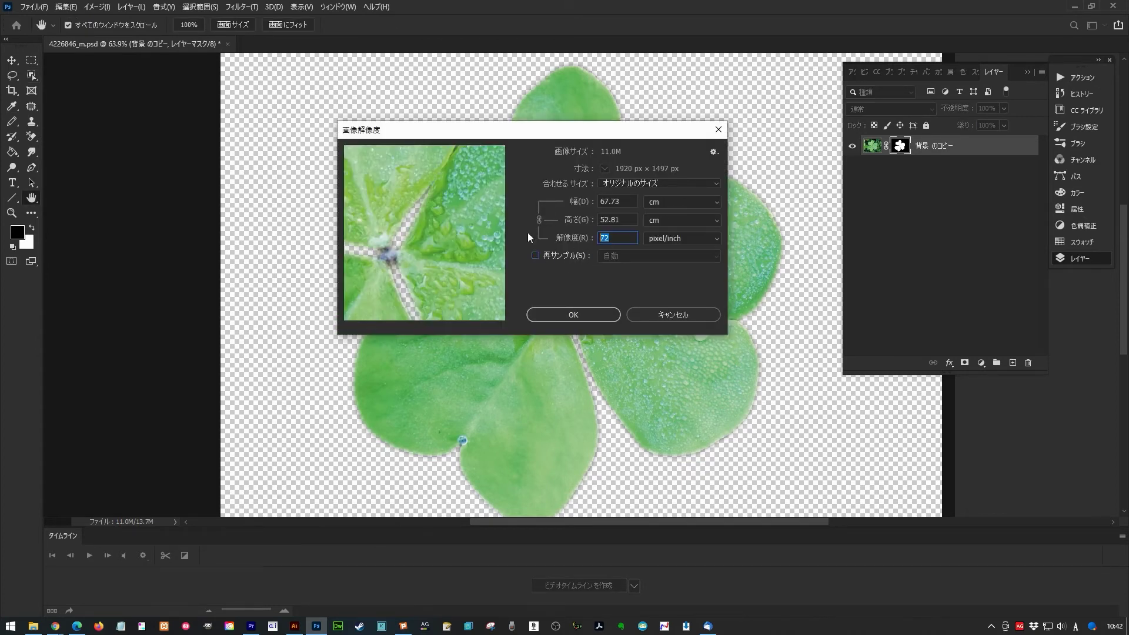
{"action": "type", "text": "400"}
{"action": "left_click", "coordinate": [598, 311]}
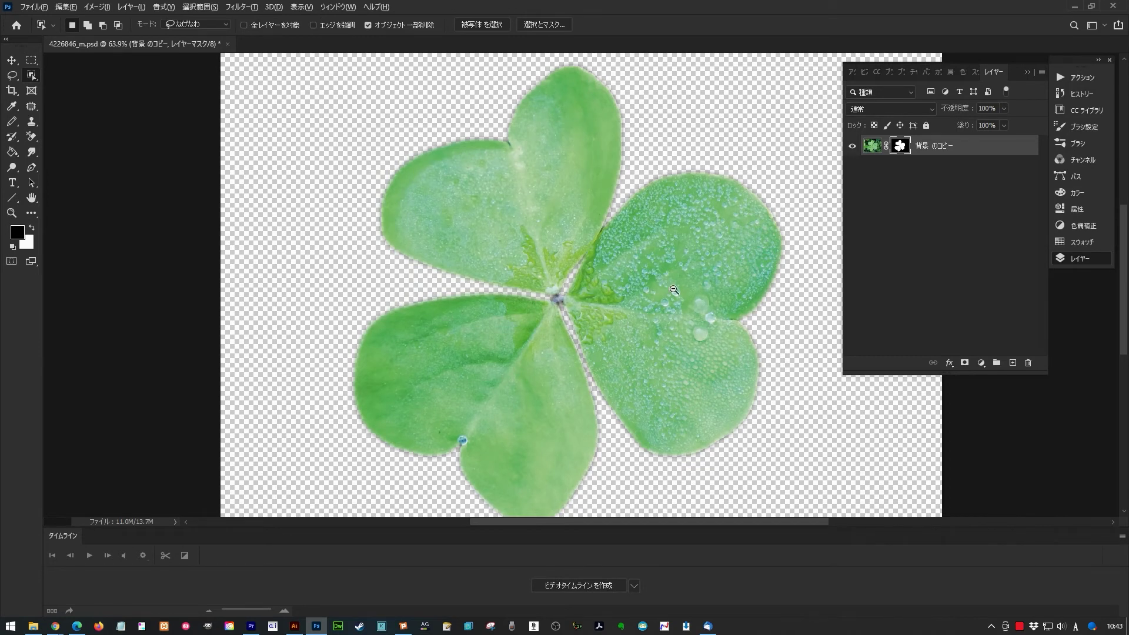
{"action": "key", "text": "ctrl+minus"}
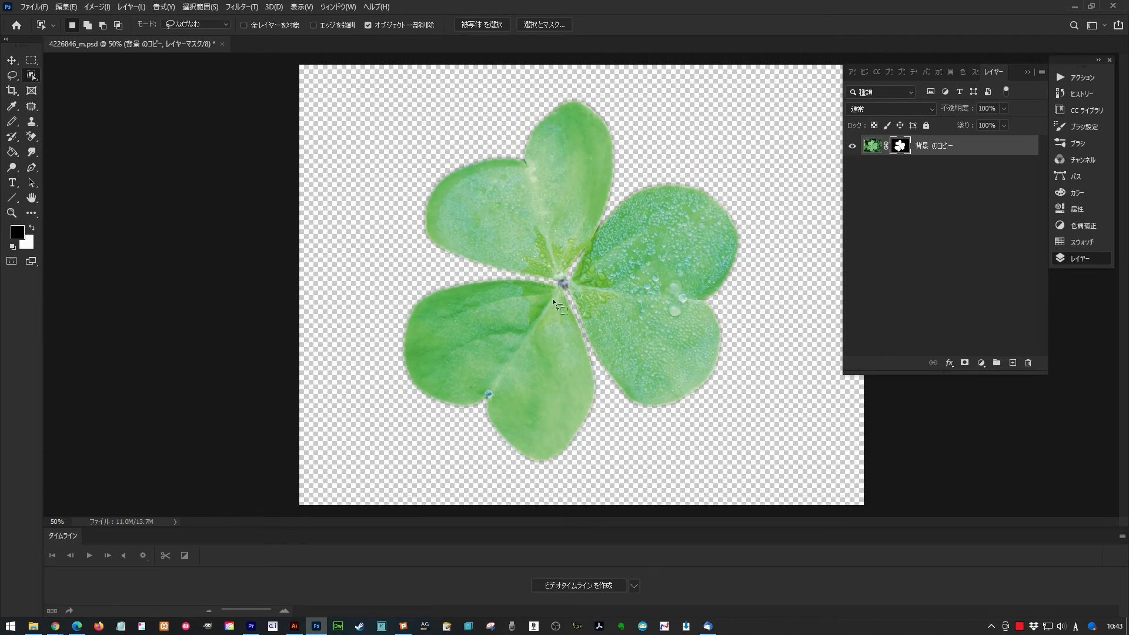
{"action": "key", "text": "alt+Tab"}
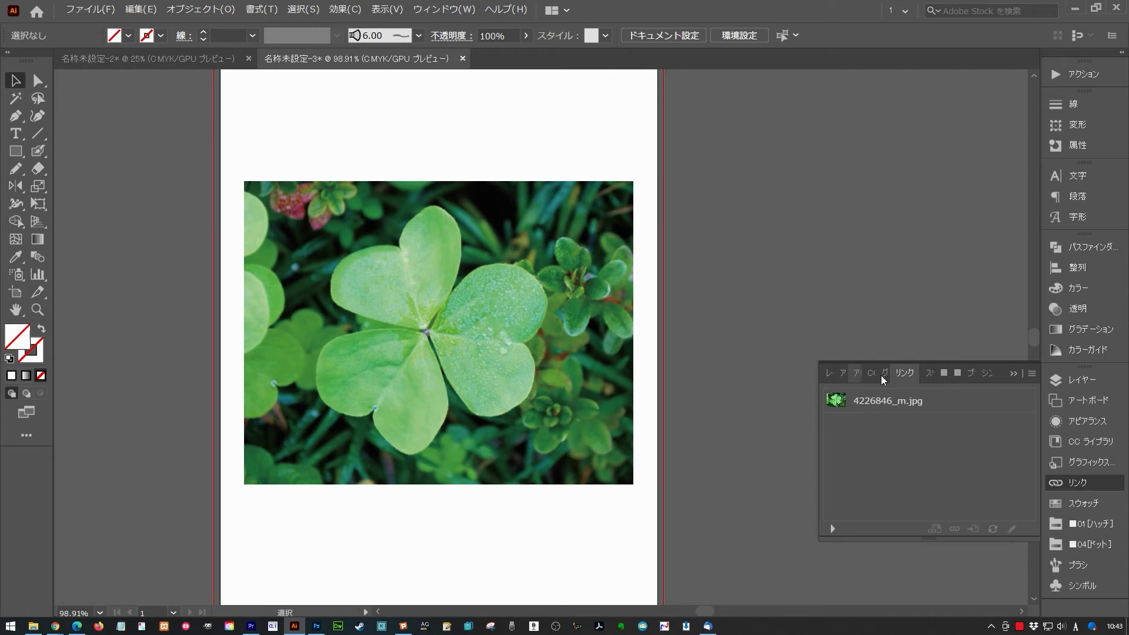
Select 4226846_m.jpg in the Links panel and choose Relink from its menu
{"action": "left_click", "coordinate": [899, 408]}
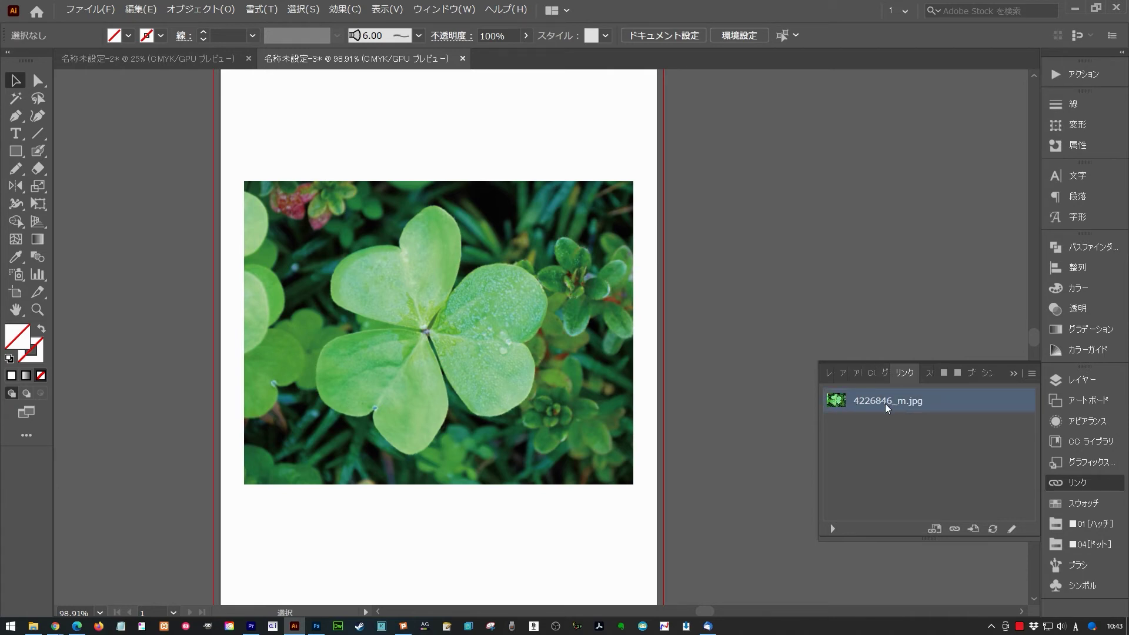
{"action": "left_click", "coordinate": [1032, 374]}
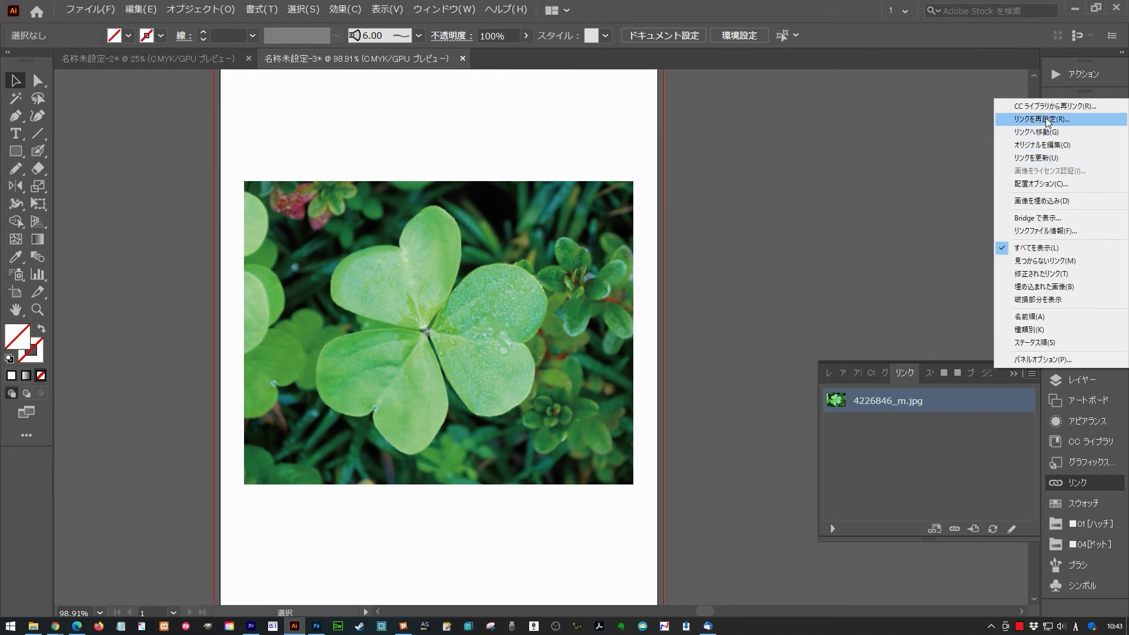
{"action": "left_click", "coordinate": [1053, 121]}
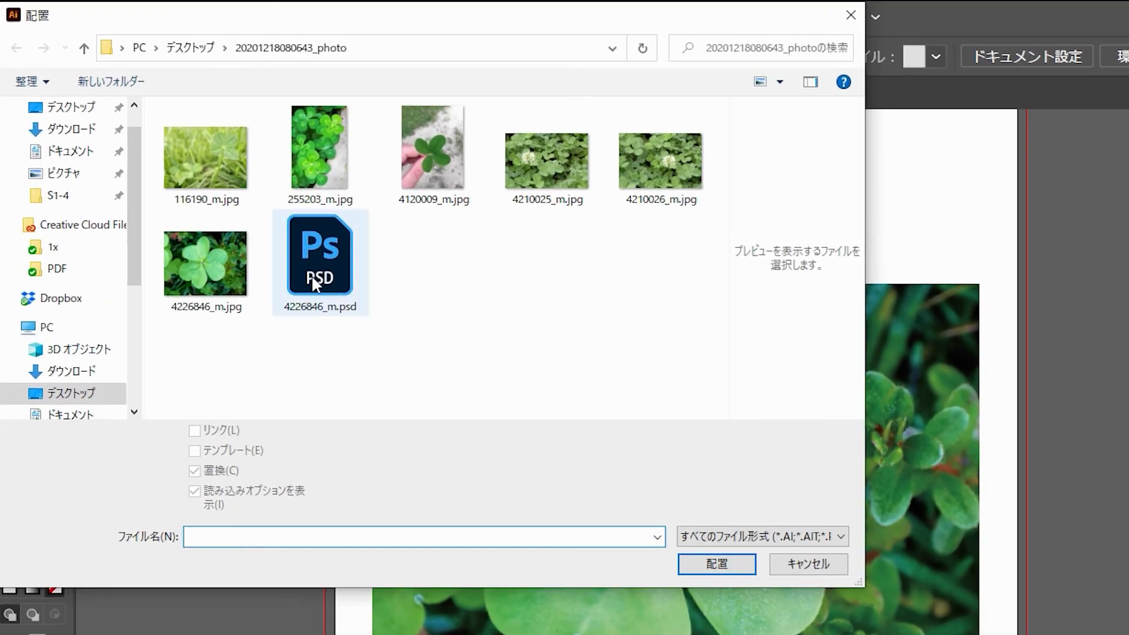
Pick 4226846_m.psd as the replacement file, place it, and deselect
{"action": "left_click", "coordinate": [231, 197]}
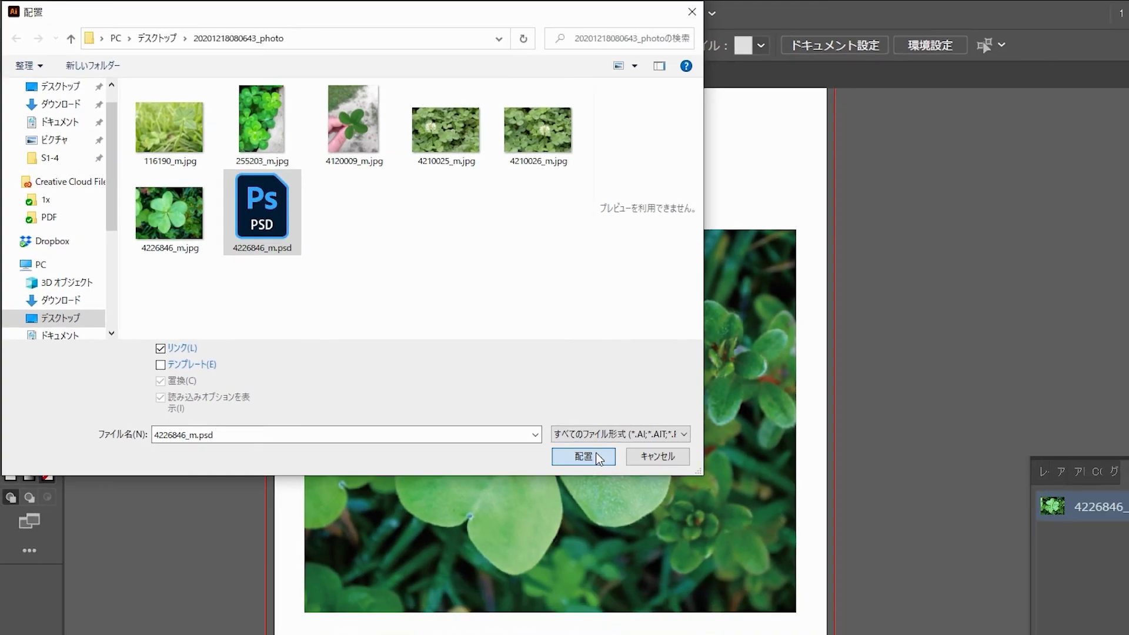
{"action": "left_click", "coordinate": [598, 459]}
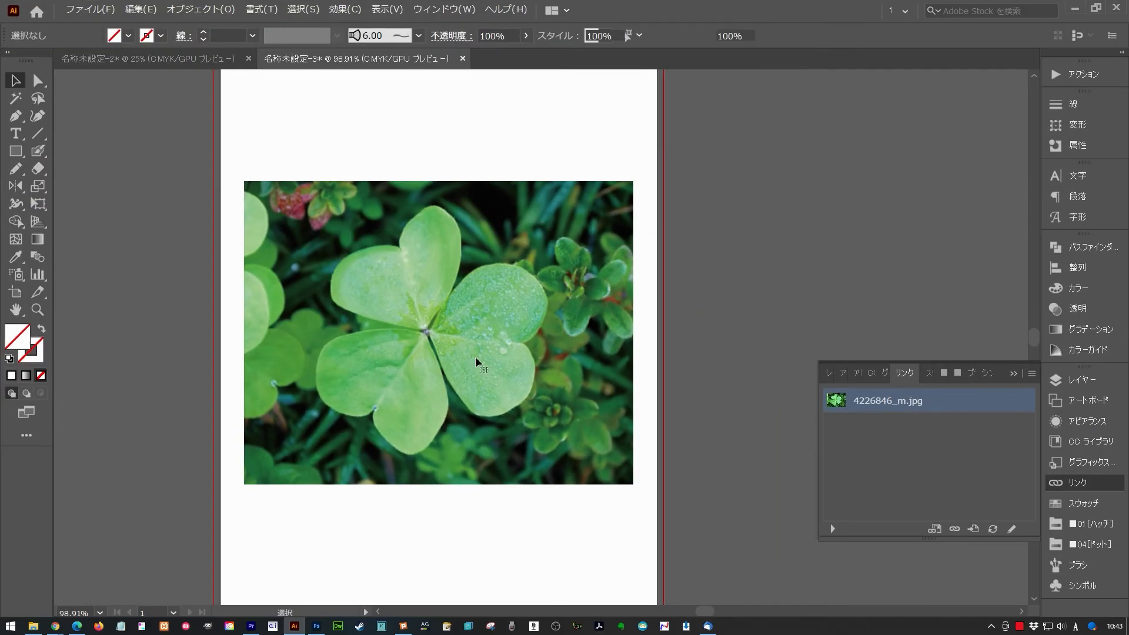
{"action": "left_click", "coordinate": [499, 151]}
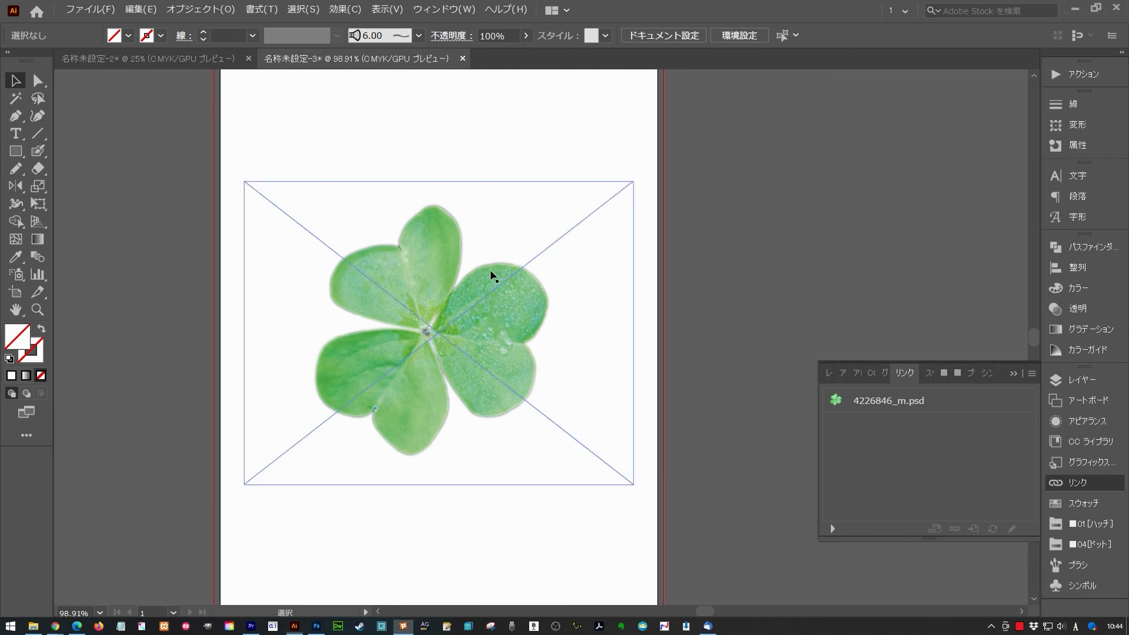
Drag the clover slightly down and to the right, then deselect it
{"action": "left_click_drag", "start_coordinate": [513, 285], "coordinate": [530, 325]}
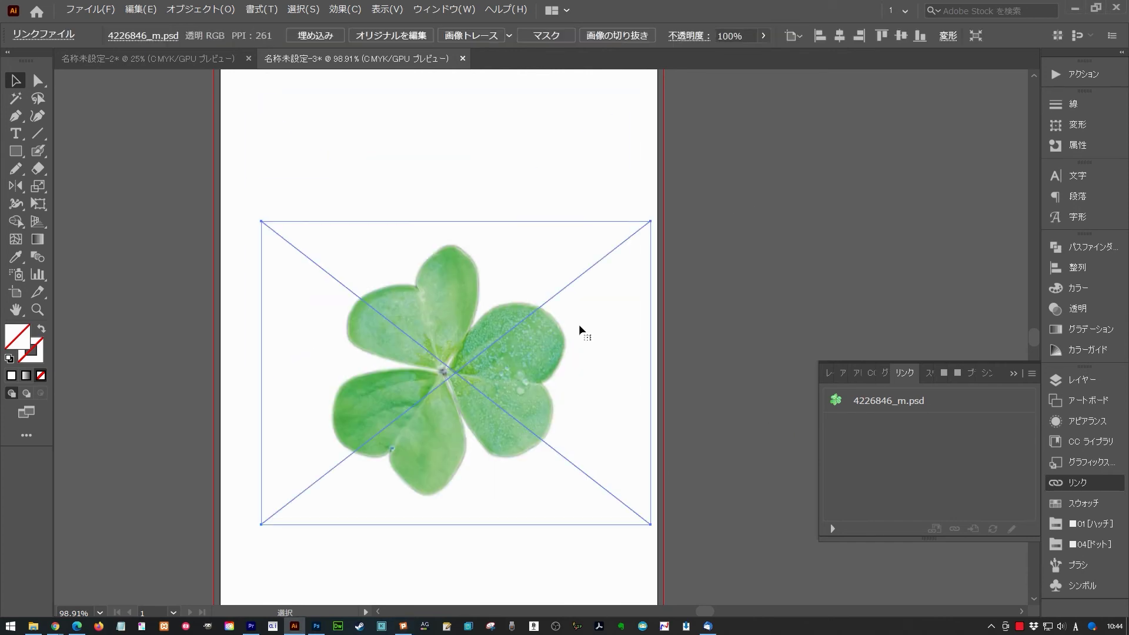
{"action": "left_click", "coordinate": [675, 454]}
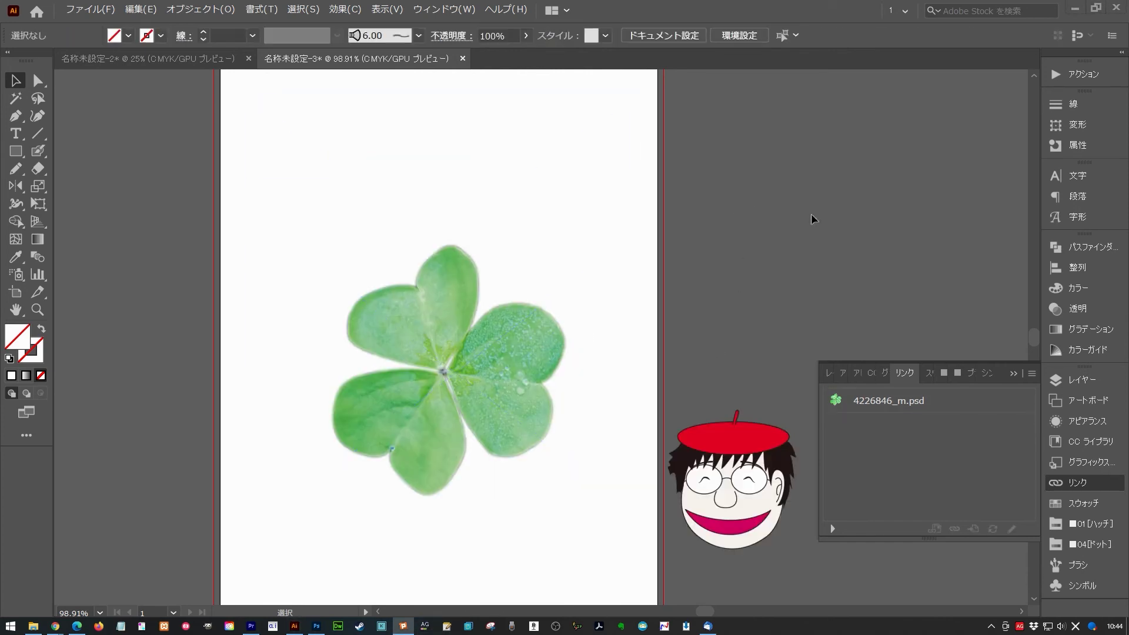